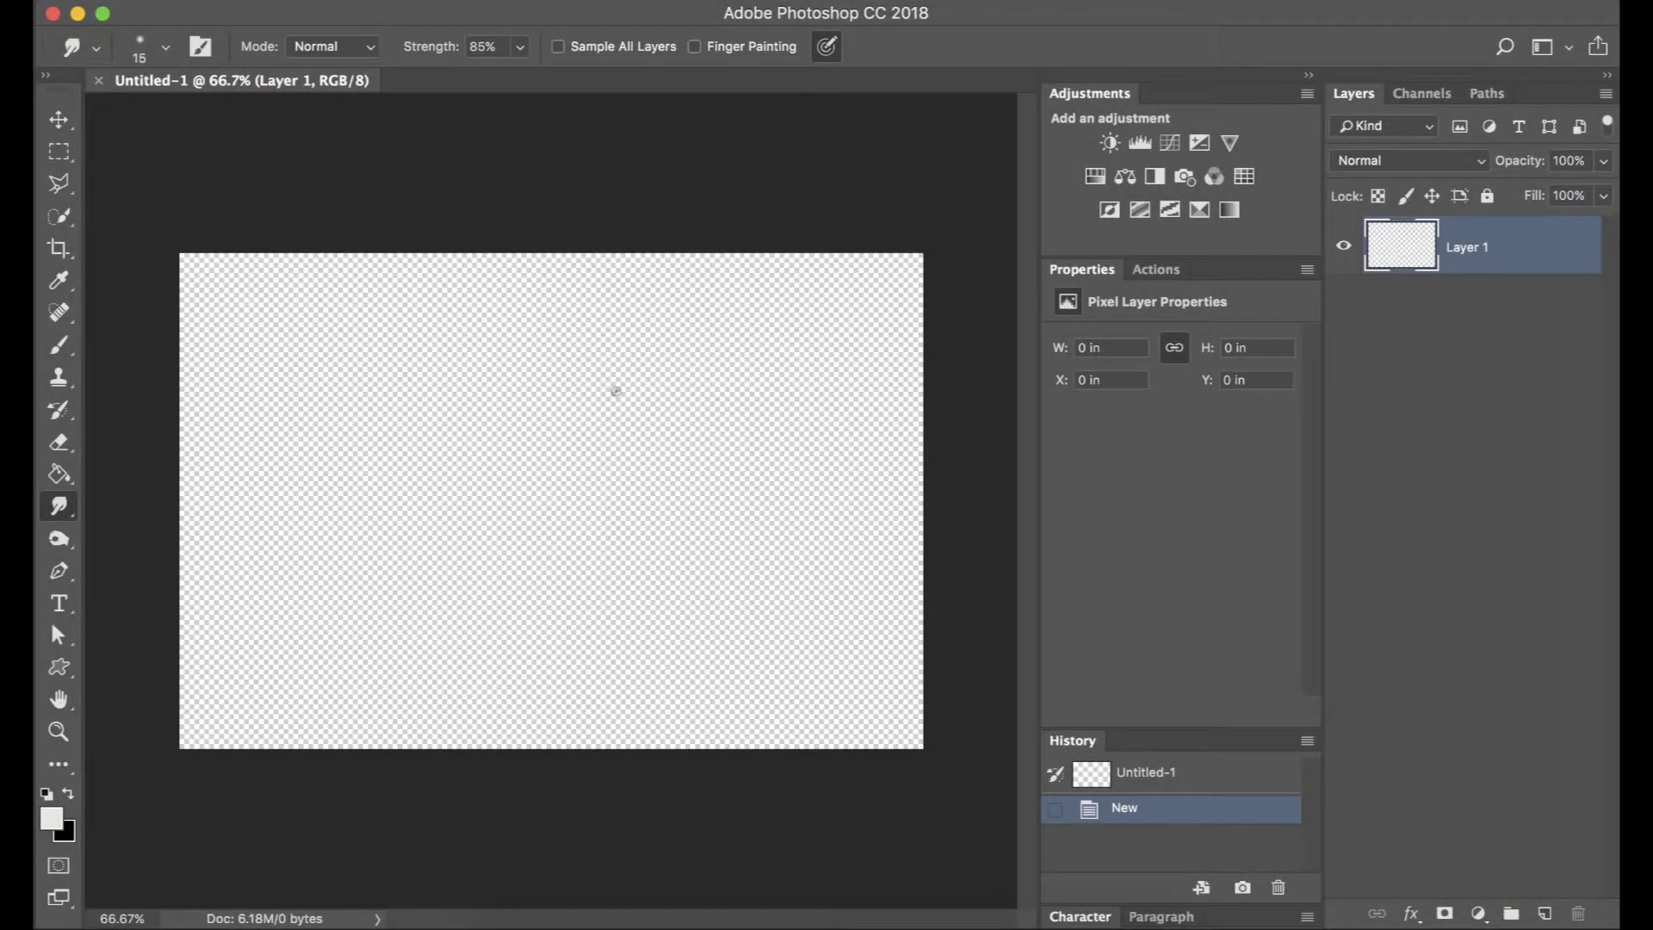
Fill Layer 1 with black using the Paint Bucket and add a new layer above it.
click(59, 473)
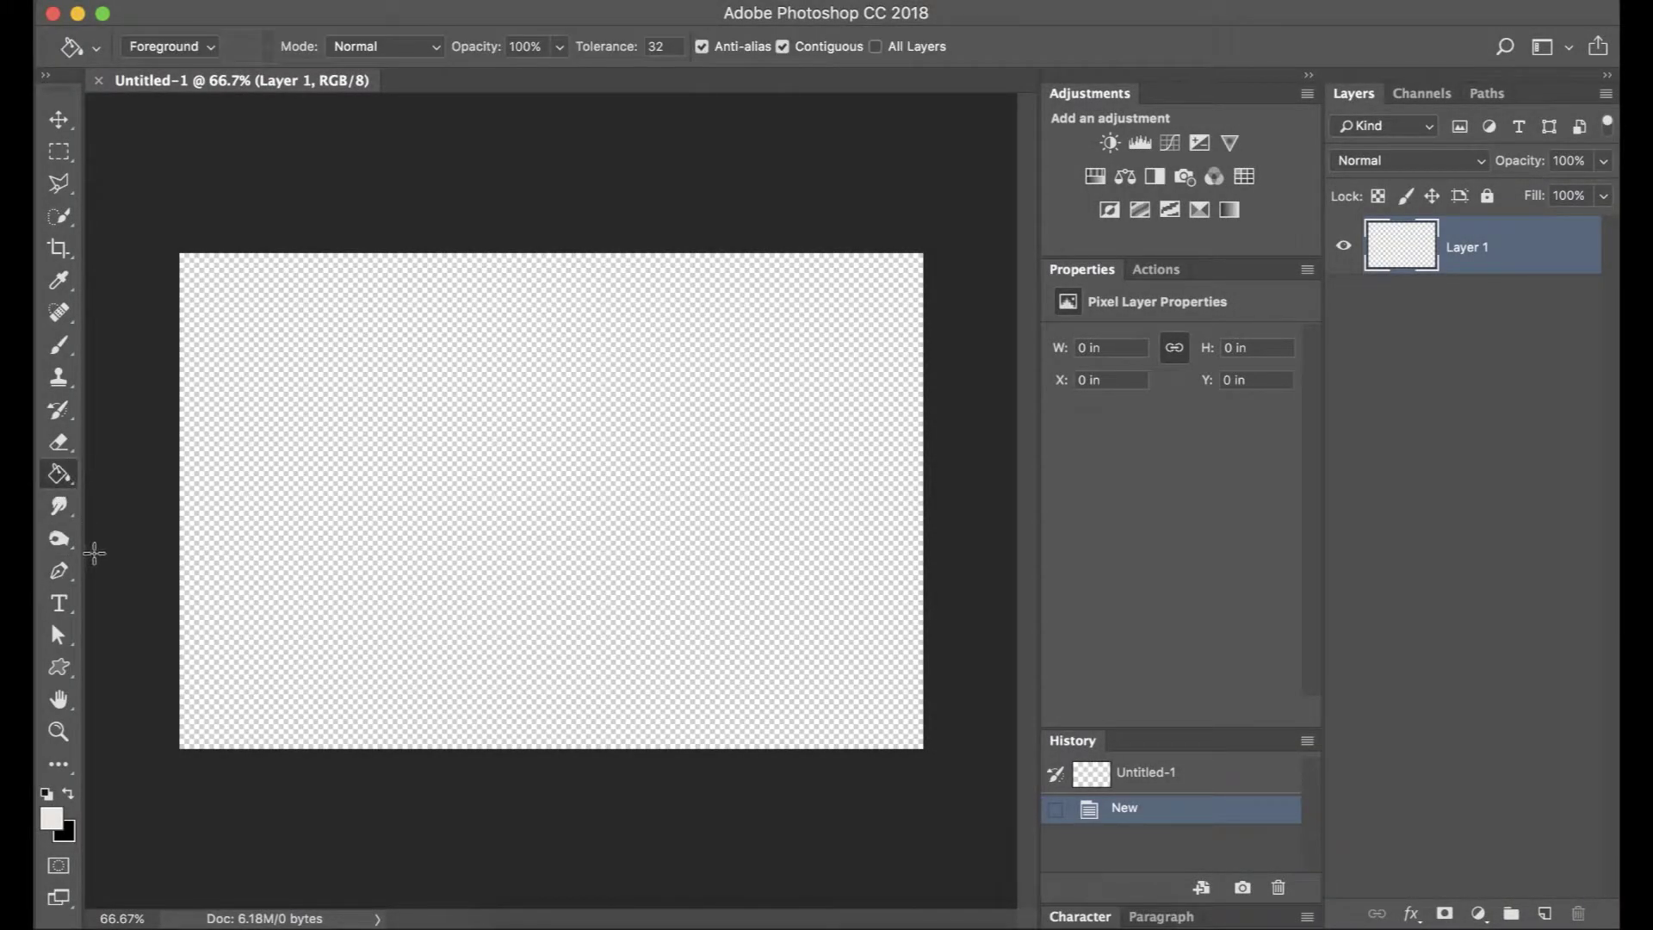
click(604, 423)
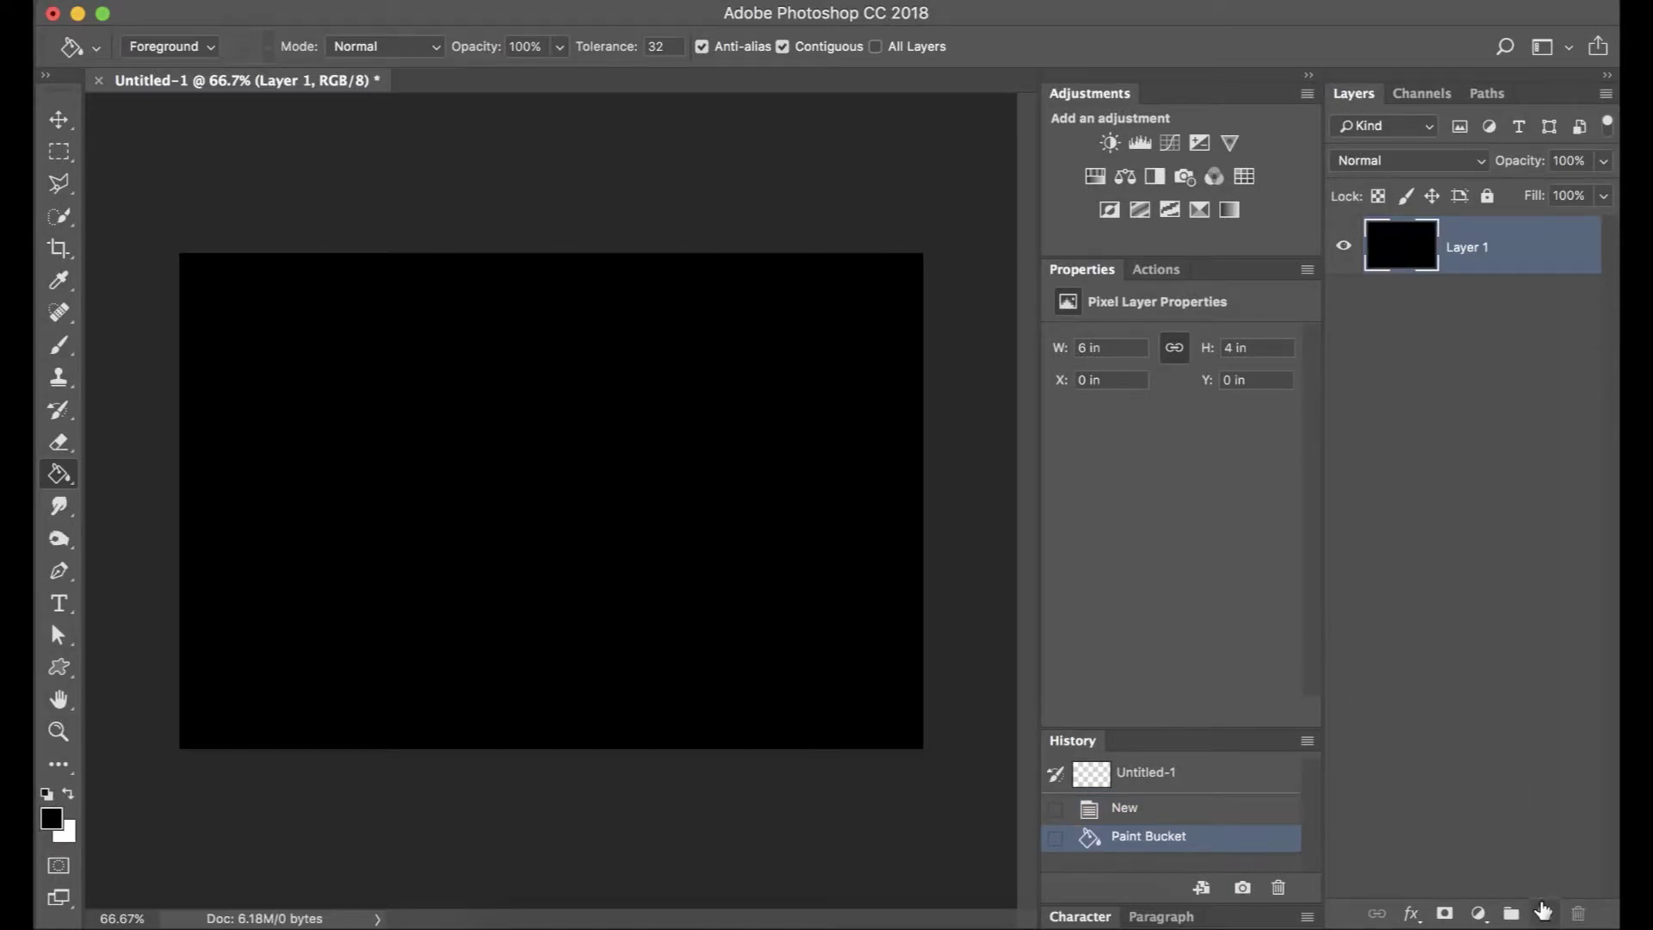
click(1545, 912)
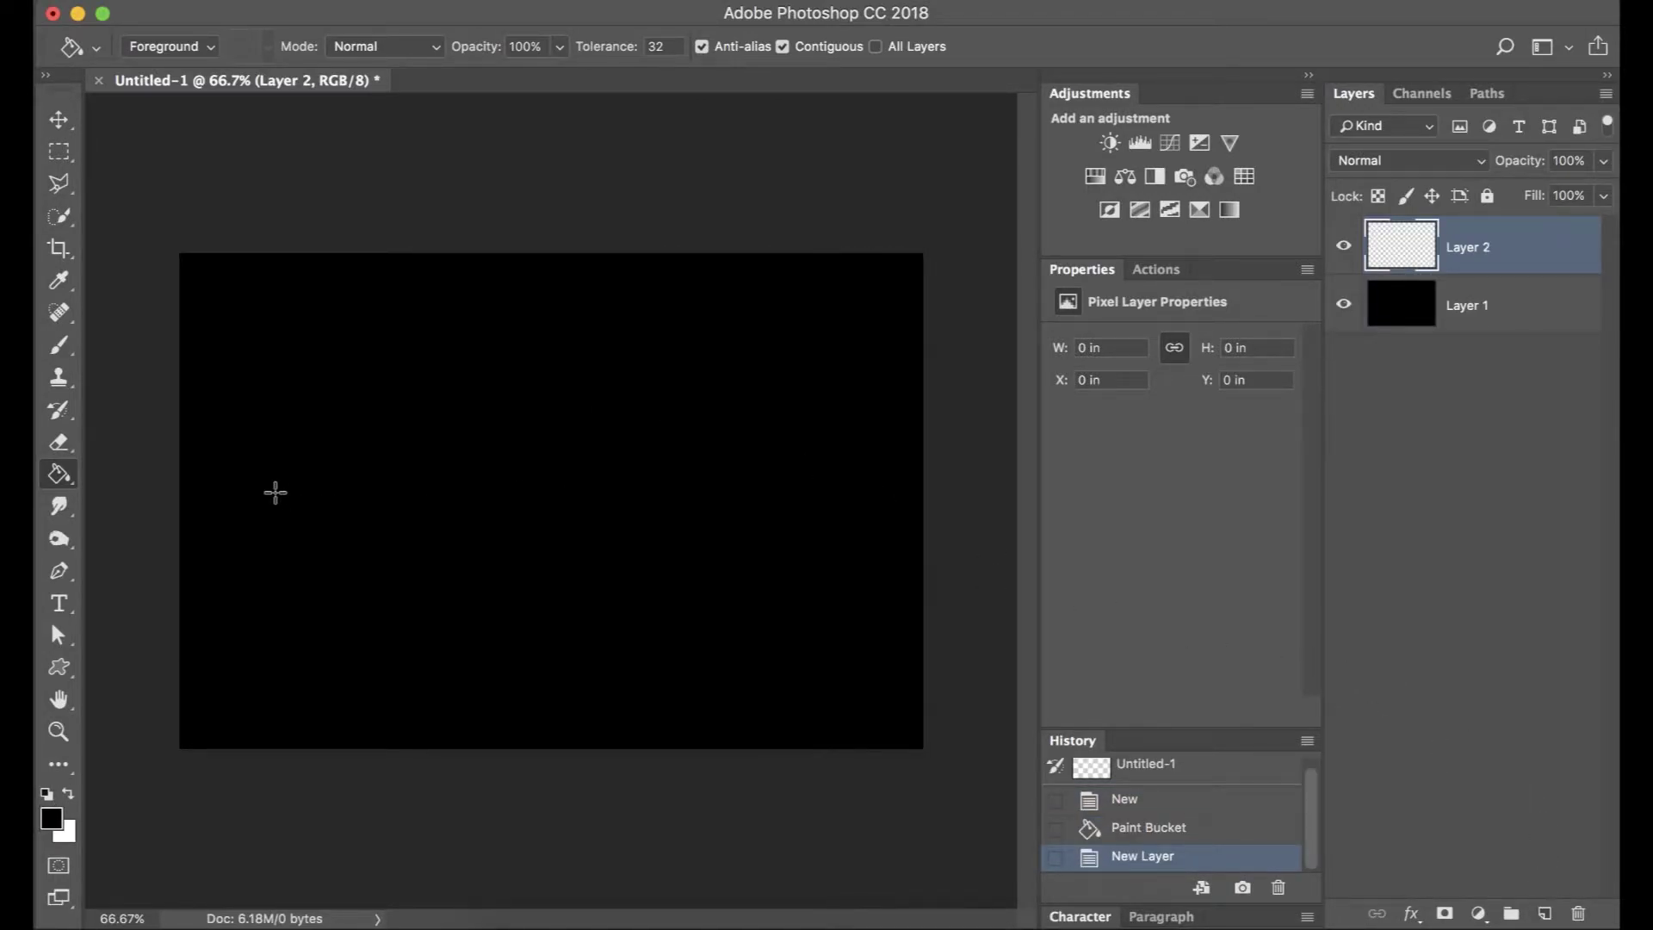
Paint a curved white diagonal stroke on the new layer with a 200 px soft brush.
click(68, 792)
click(62, 345)
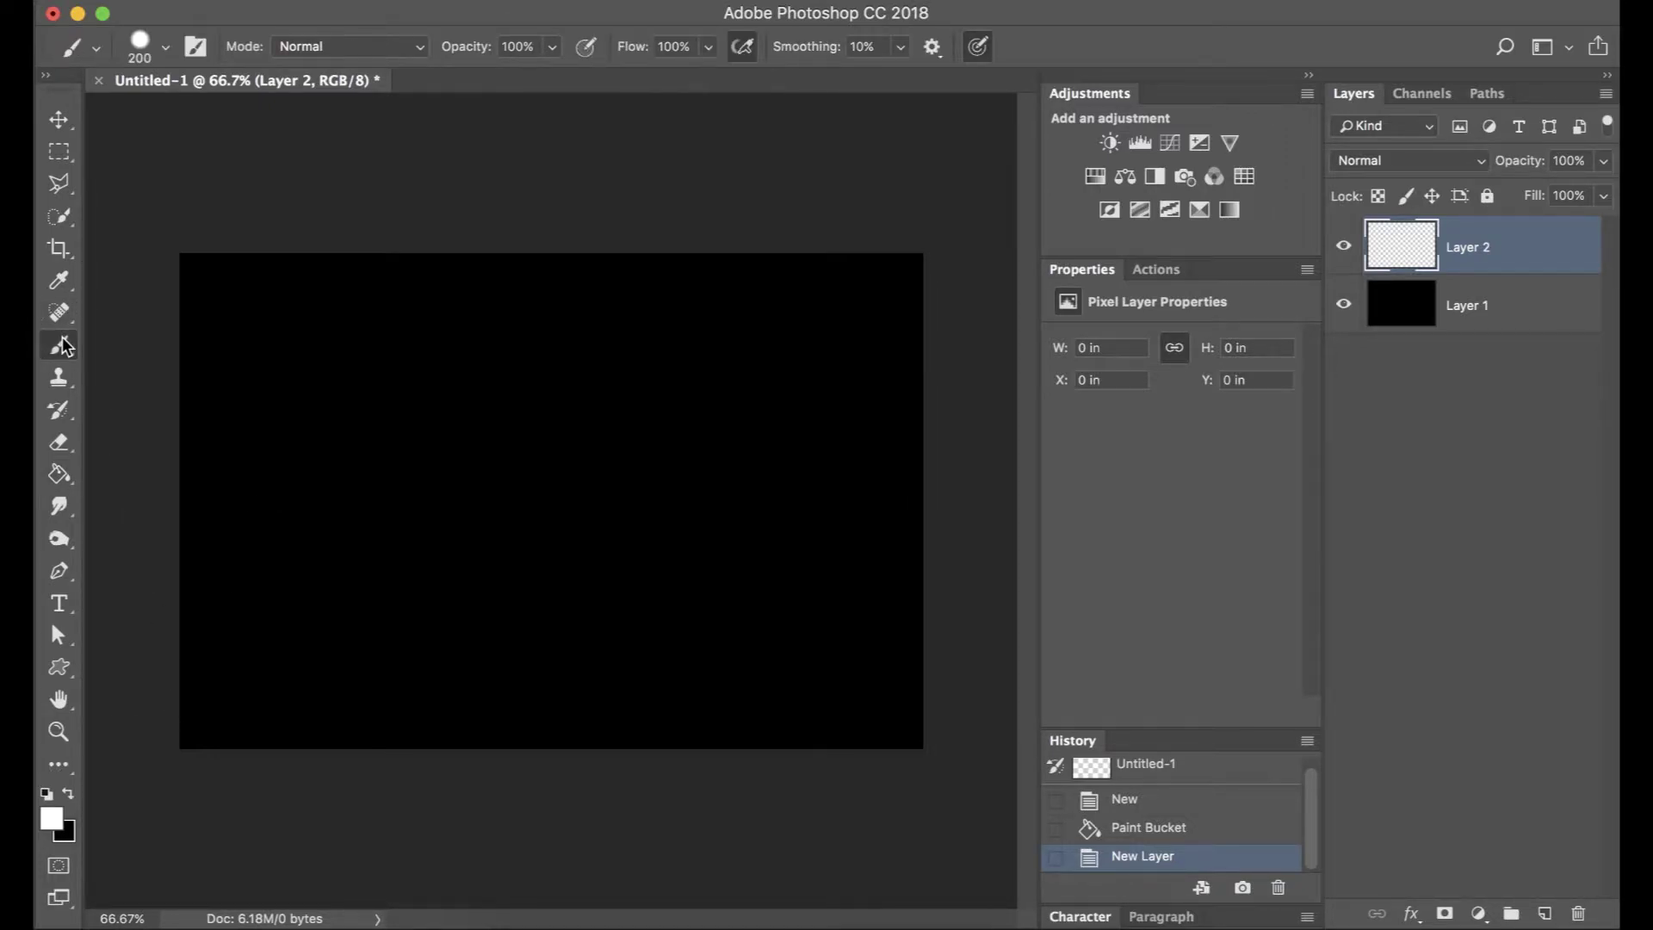
click(675, 336)
mouse_move(653, 345)
mouse_down()
mouse_move(575, 412)
mouse_move(465, 644)
mouse_up()
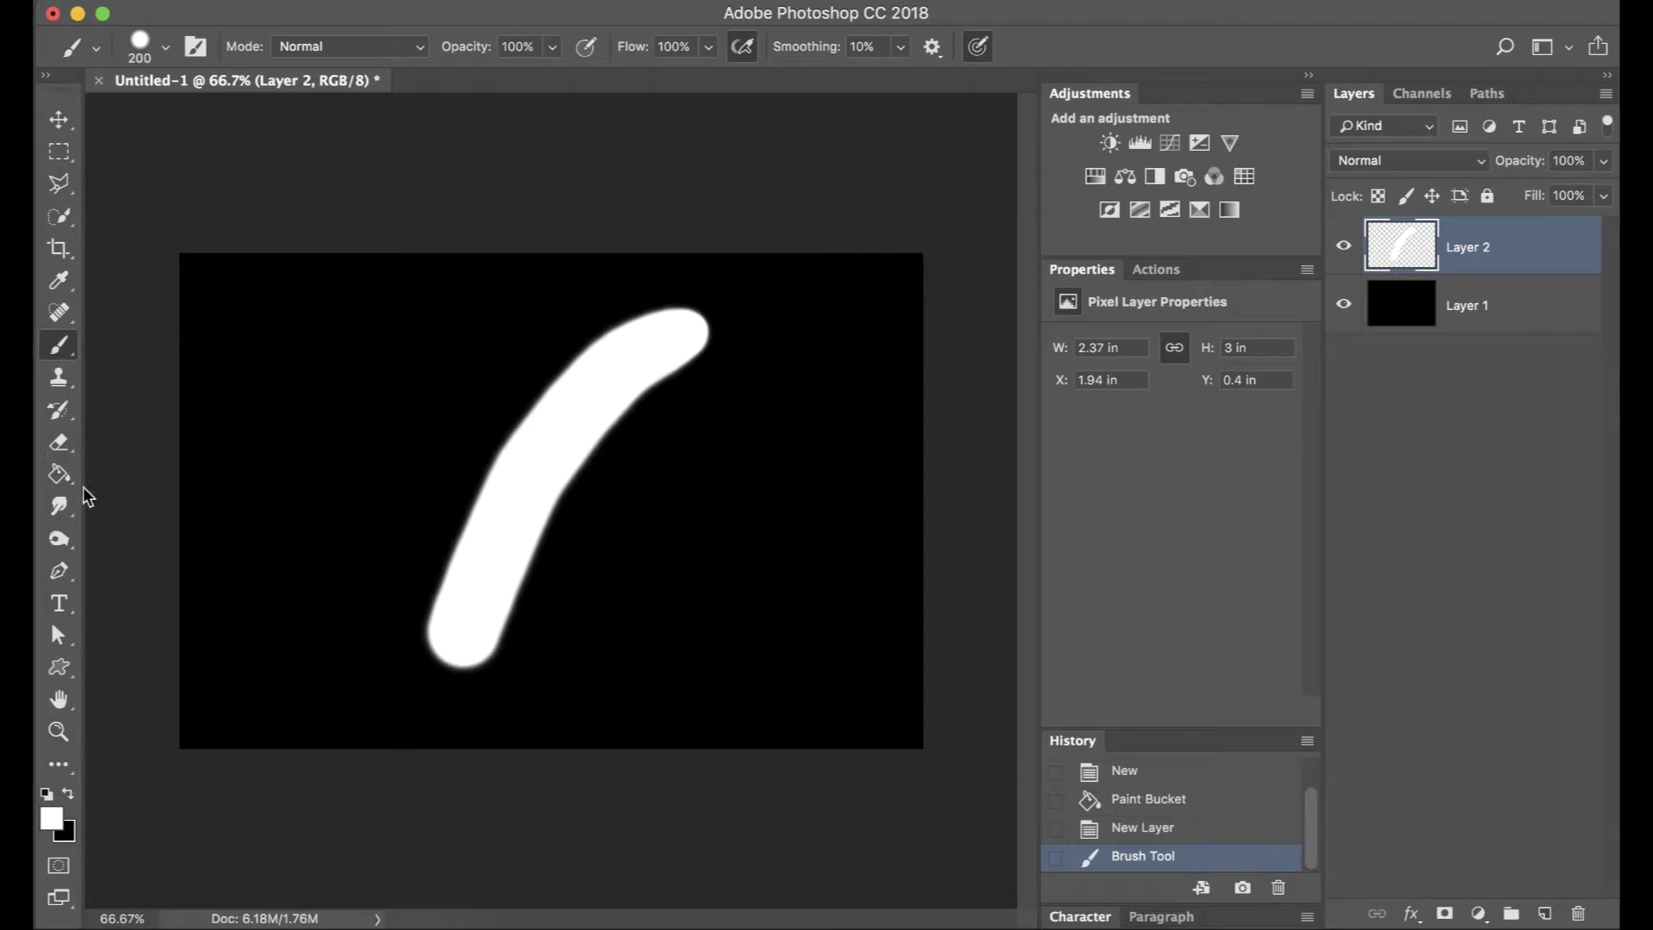
Smudge the edges of the white stroke outward at 100% strength with soft 30 px and 40 px tips to form short barbs.
click(68, 507)
key(F5)
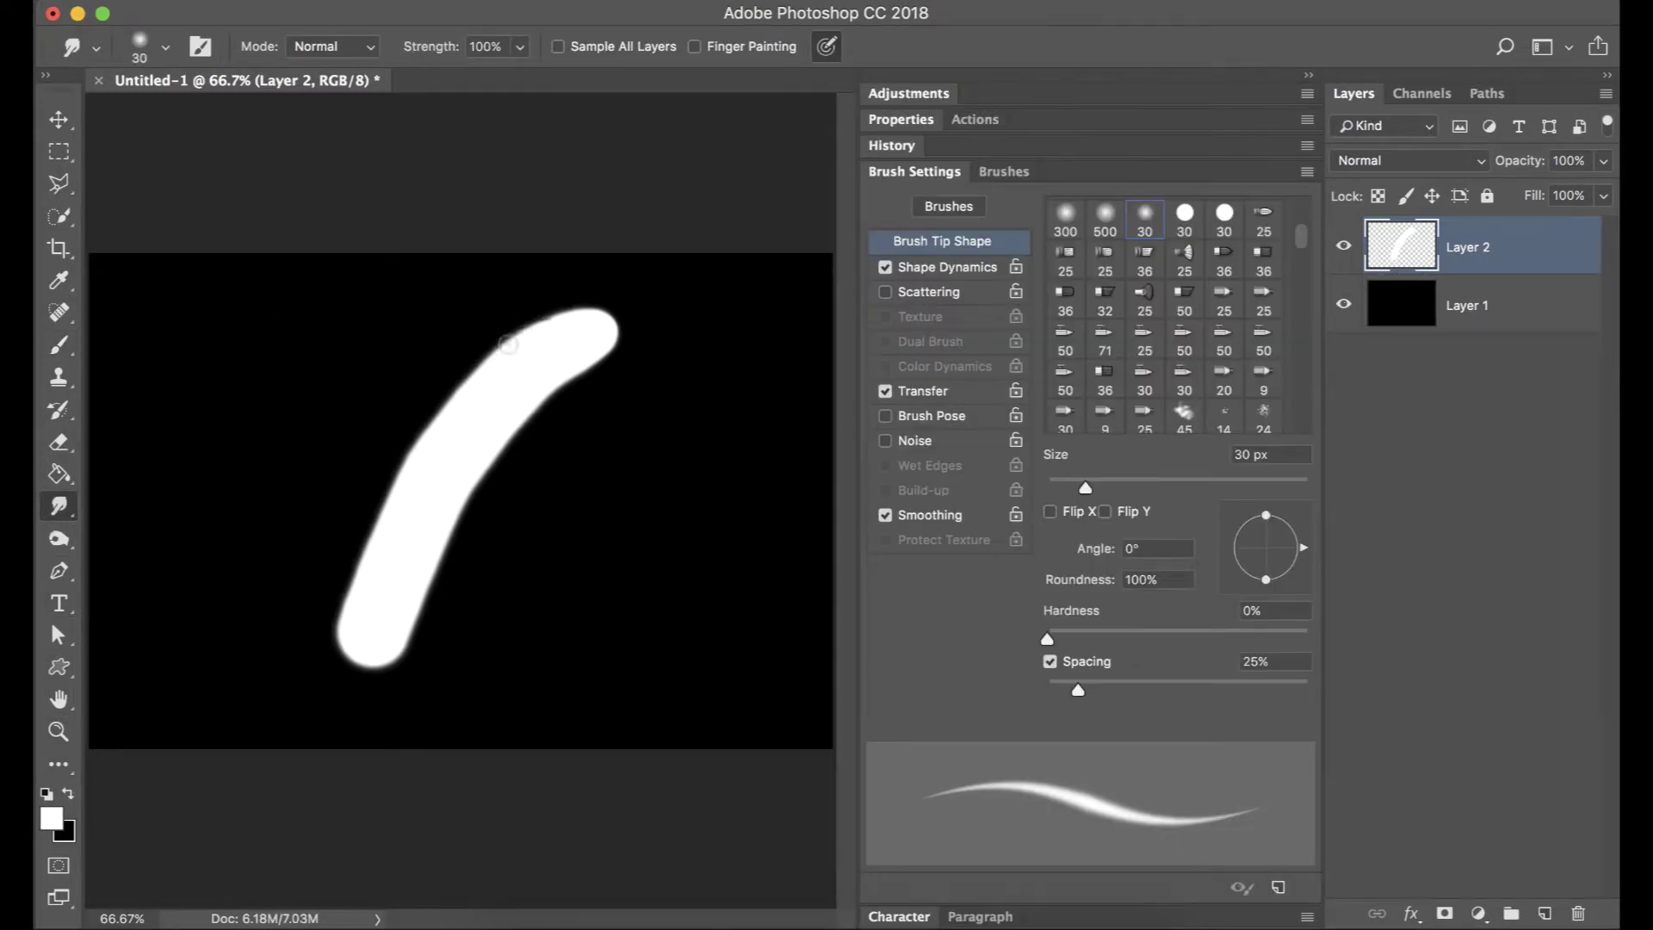
mouse_move(461, 383)
mouse_down()
mouse_move(393, 467)
mouse_move(330, 627)
mouse_move(376, 676)
mouse_move(353, 653)
mouse_move(366, 672)
mouse_move(370, 650)
mouse_move(396, 668)
mouse_move(399, 623)
mouse_move(413, 646)
mouse_move(408, 606)
mouse_move(417, 623)
mouse_move(458, 491)
mouse_move(480, 508)
mouse_move(490, 449)
mouse_move(605, 340)
mouse_move(605, 363)
mouse_move(618, 353)
mouse_move(589, 306)
mouse_up()
key(bracketright)
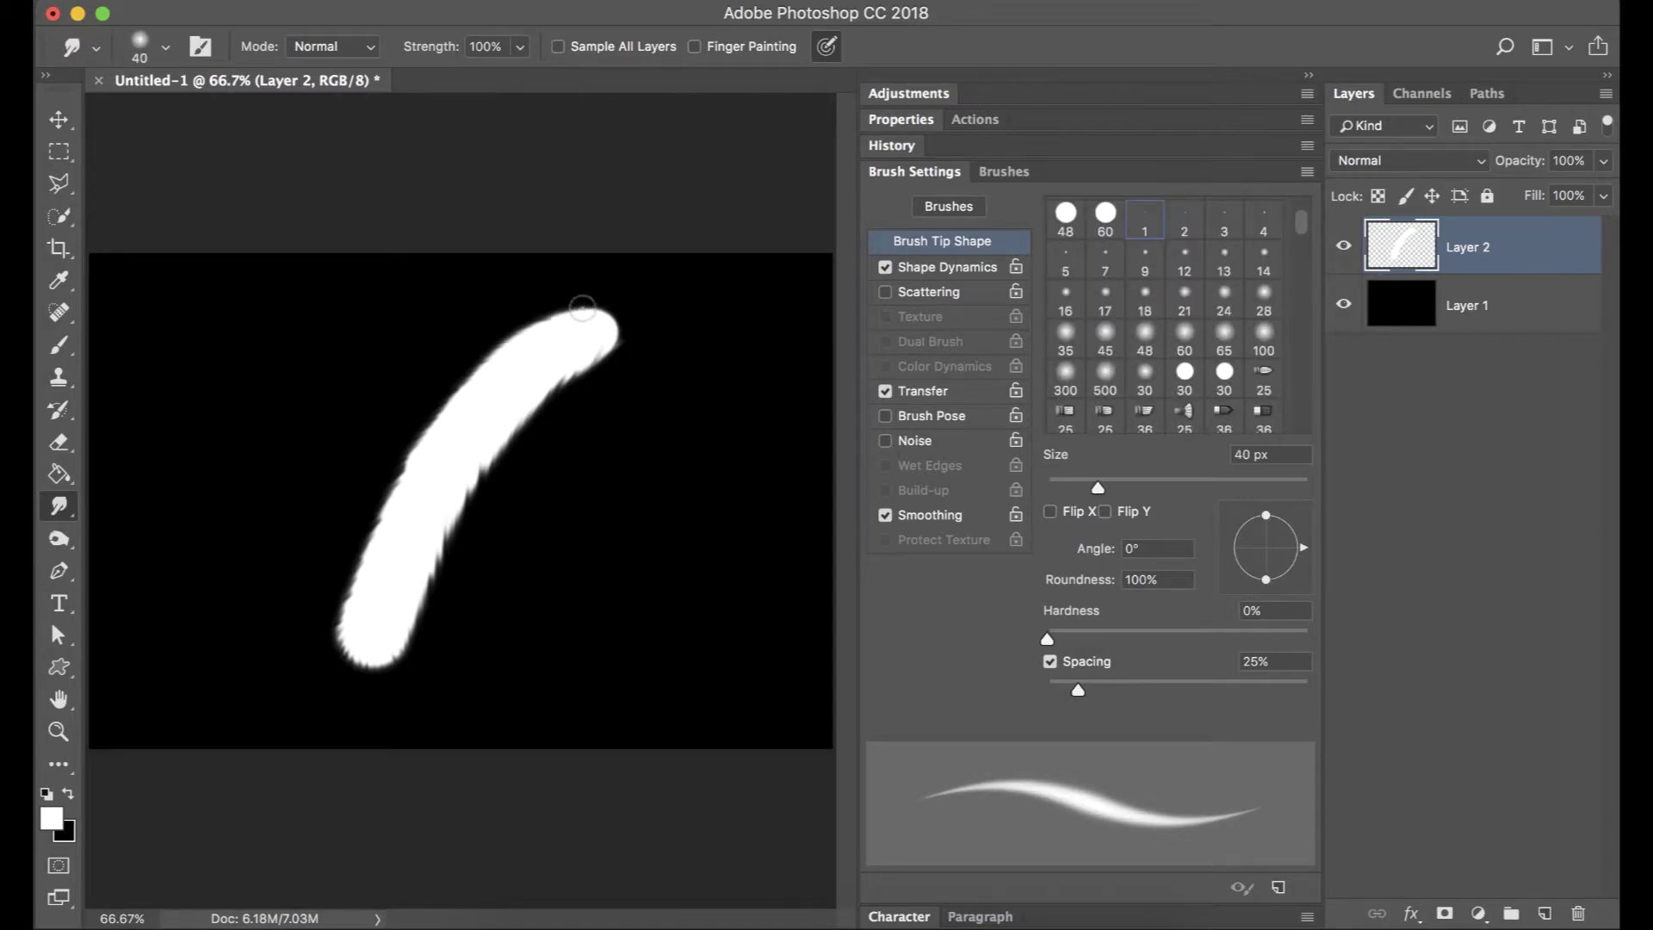
mouse_move(567, 306)
mouse_down()
mouse_move(391, 465)
mouse_move(340, 660)
mouse_move(376, 672)
mouse_move(409, 655)
mouse_move(467, 496)
mouse_move(549, 395)
mouse_move(611, 361)
mouse_up()
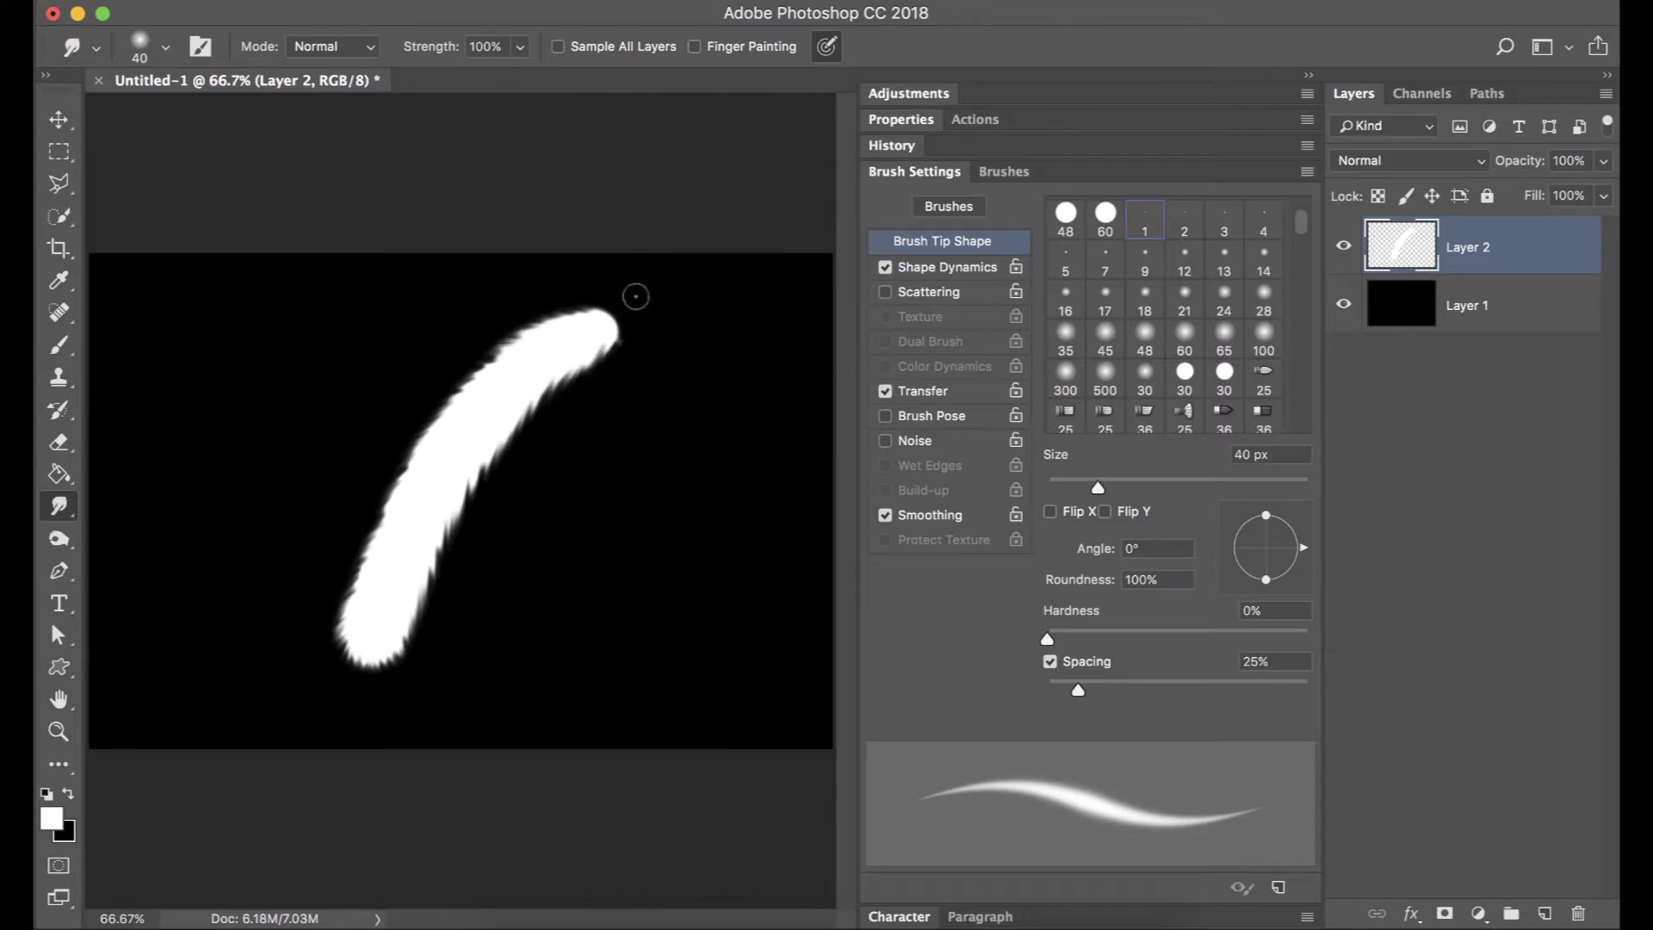
Enlarge the Smudge brush to 125 px and roughen both edges and the upper tip of the feather.
key(bracketright)
key(bracketright)
key(bracketright)
key(bracketright)
key(bracketright)
key(bracketright)
key(bracketright)
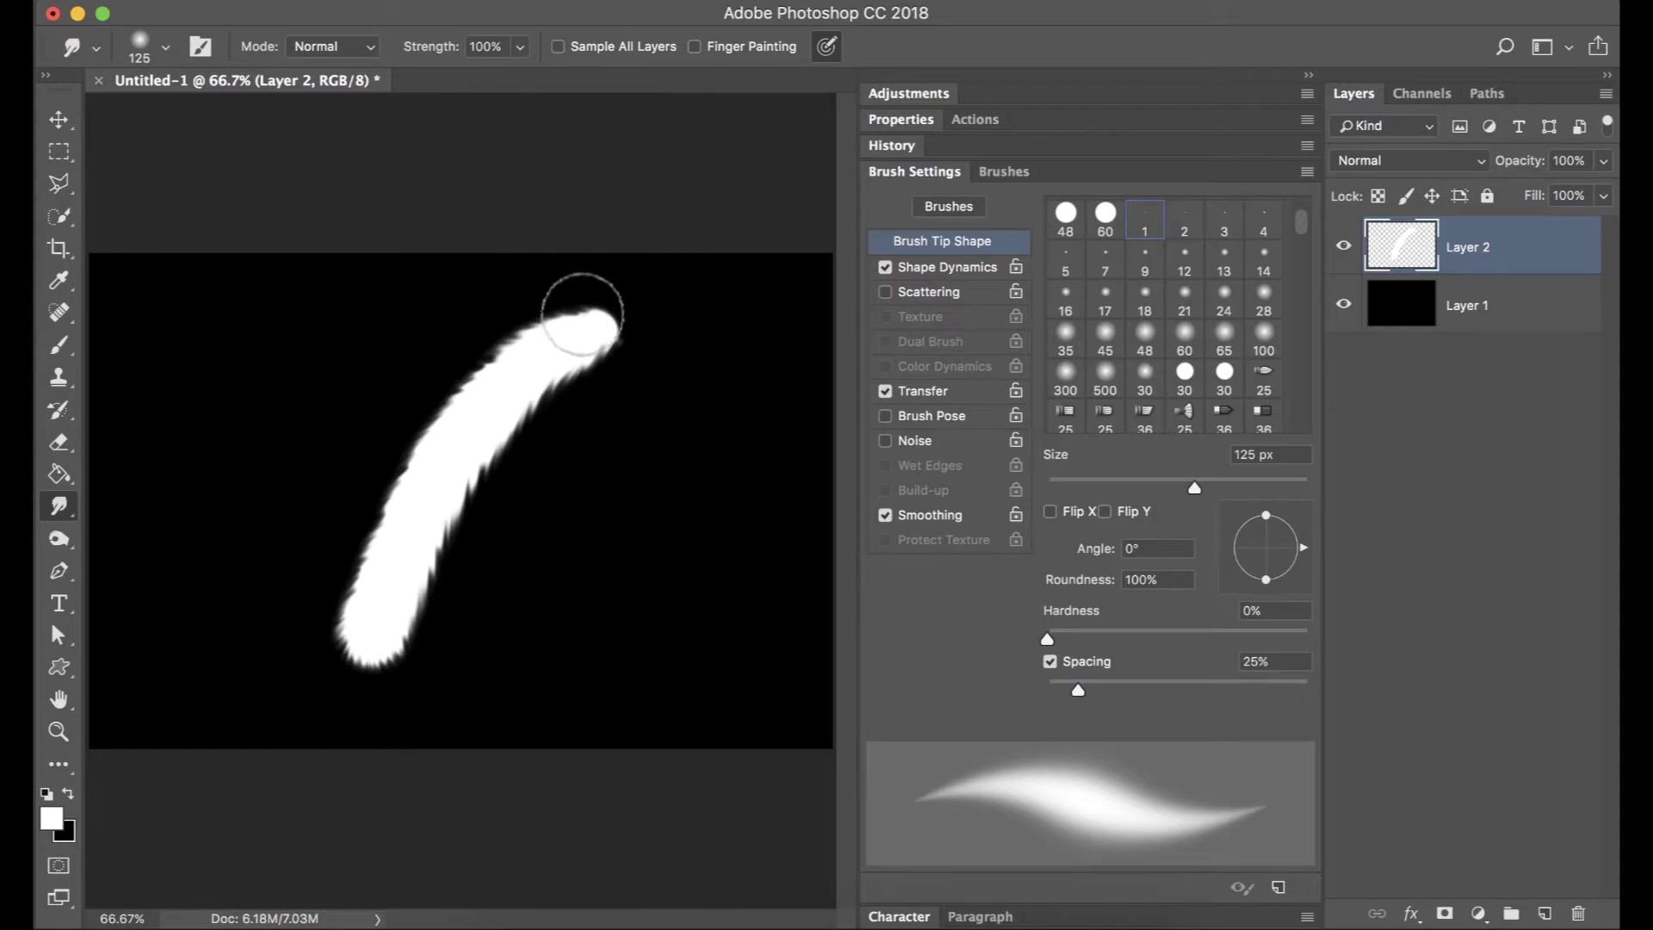
drag(556, 327, 531, 332)
drag(526, 333, 508, 341)
mouse_move(518, 347)
mouse_down()
mouse_move(443, 402)
mouse_move(446, 423)
mouse_move(405, 470)
mouse_move(398, 524)
mouse_move(358, 566)
mouse_move(336, 639)
mouse_move(351, 628)
mouse_move(357, 671)
mouse_up()
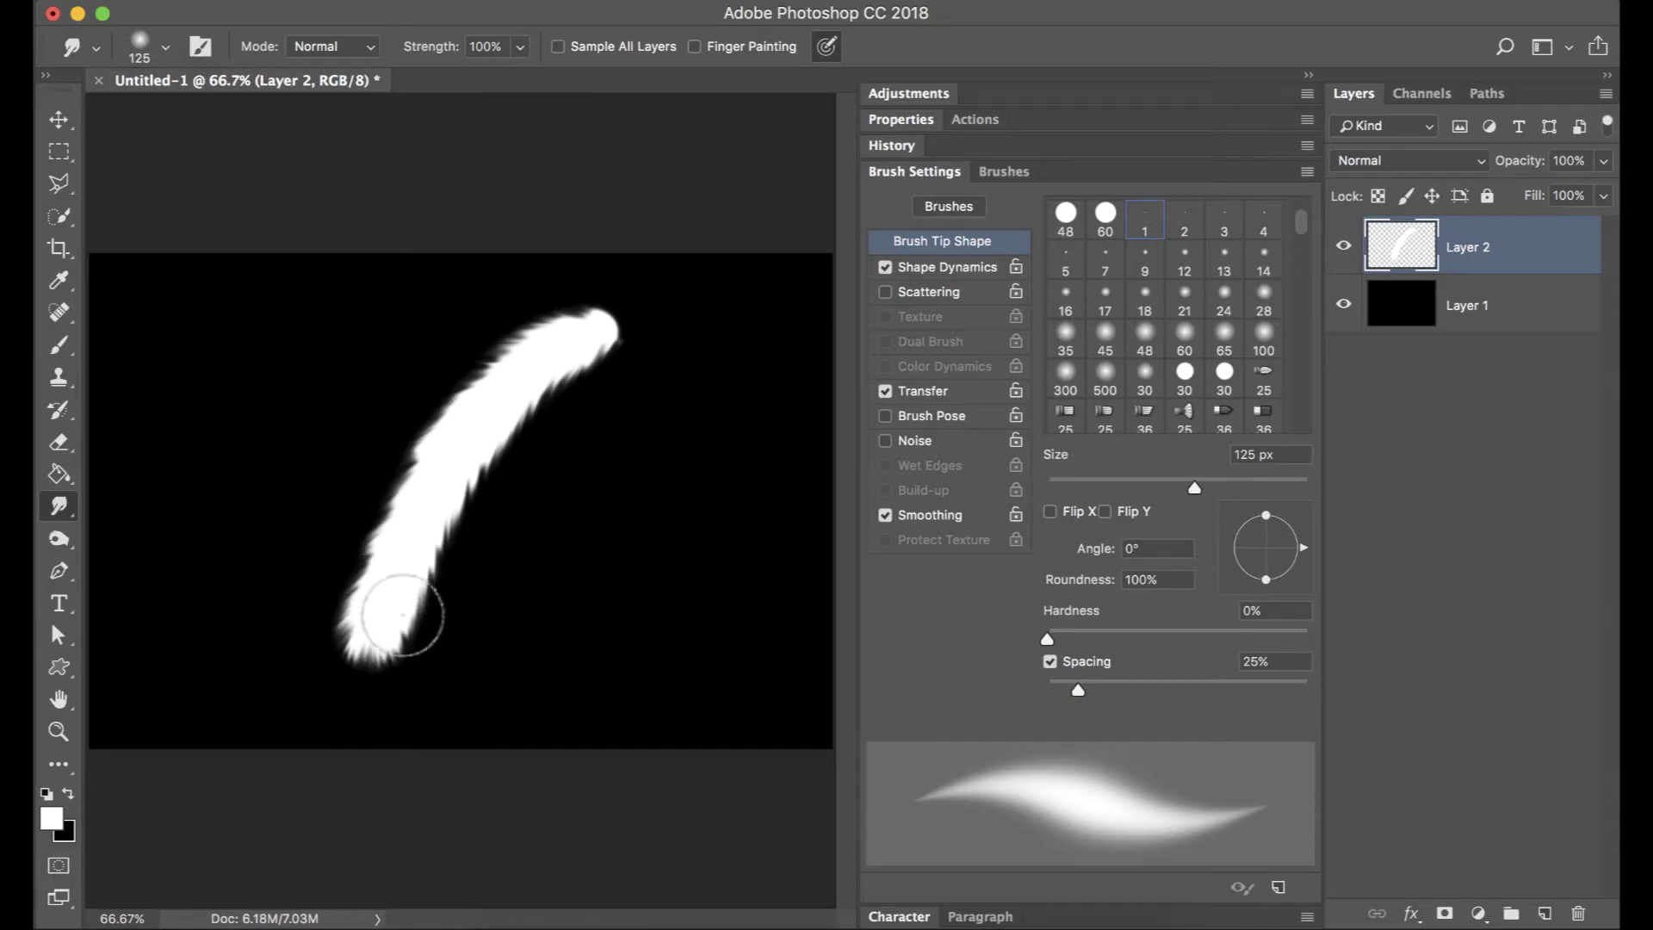
mouse_move(401, 615)
mouse_down()
mouse_move(487, 440)
mouse_move(508, 412)
mouse_move(514, 438)
mouse_move(500, 435)
mouse_move(551, 382)
mouse_move(541, 405)
mouse_move(538, 387)
mouse_move(569, 369)
mouse_move(570, 383)
mouse_move(607, 330)
mouse_up()
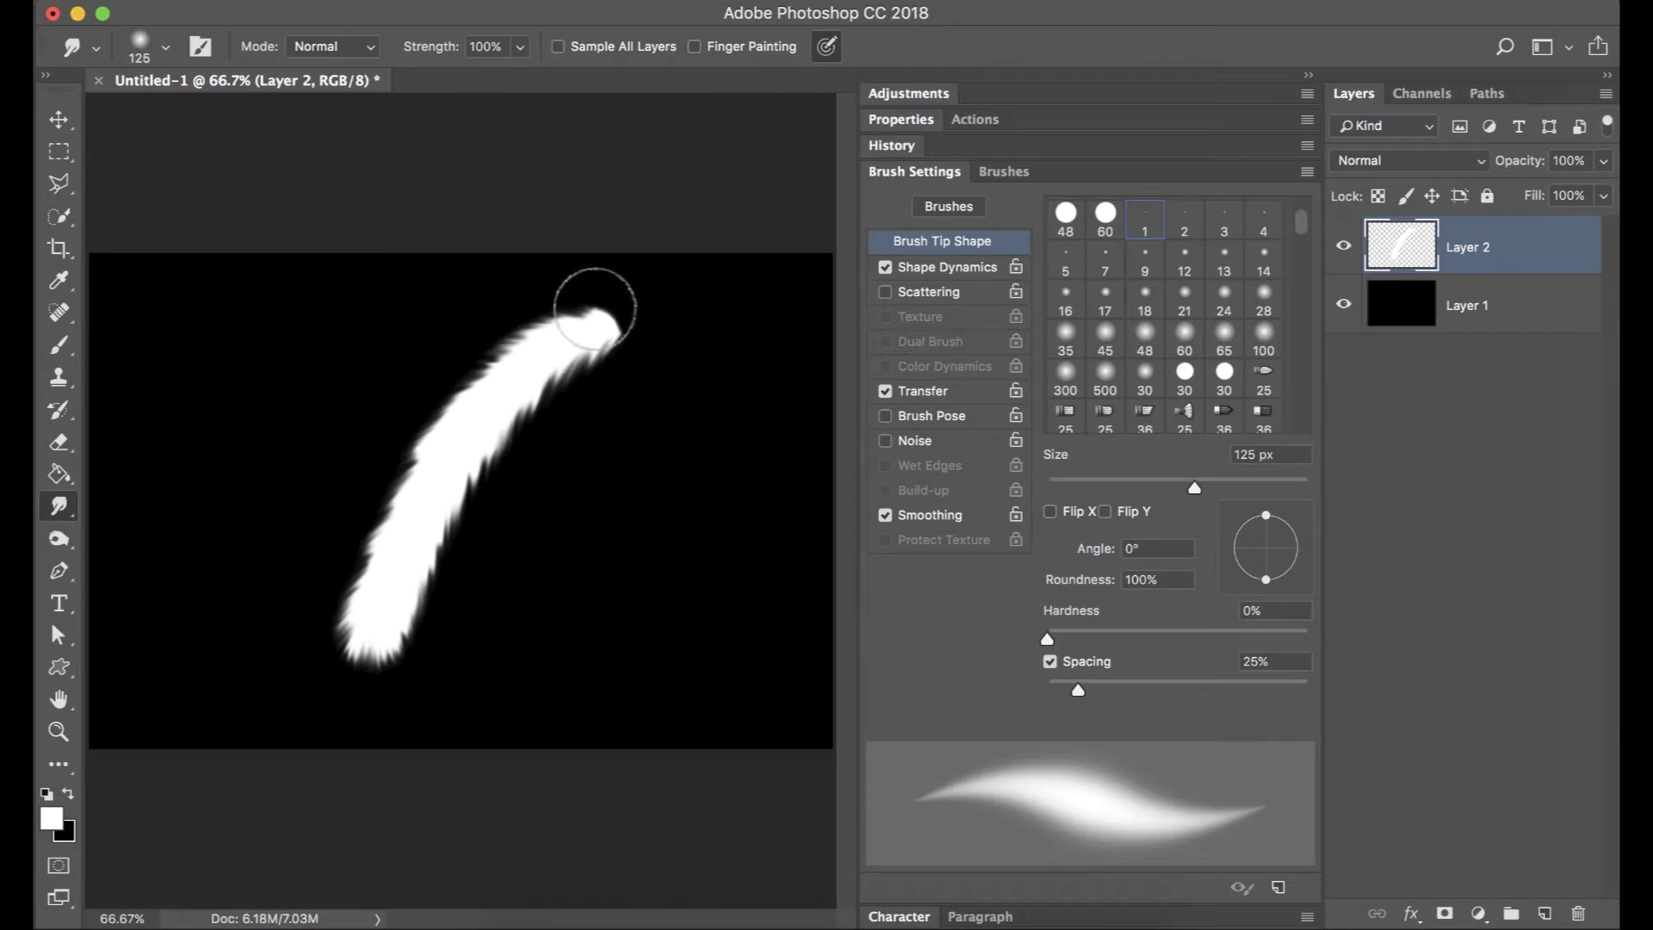
drag(593, 303, 609, 316)
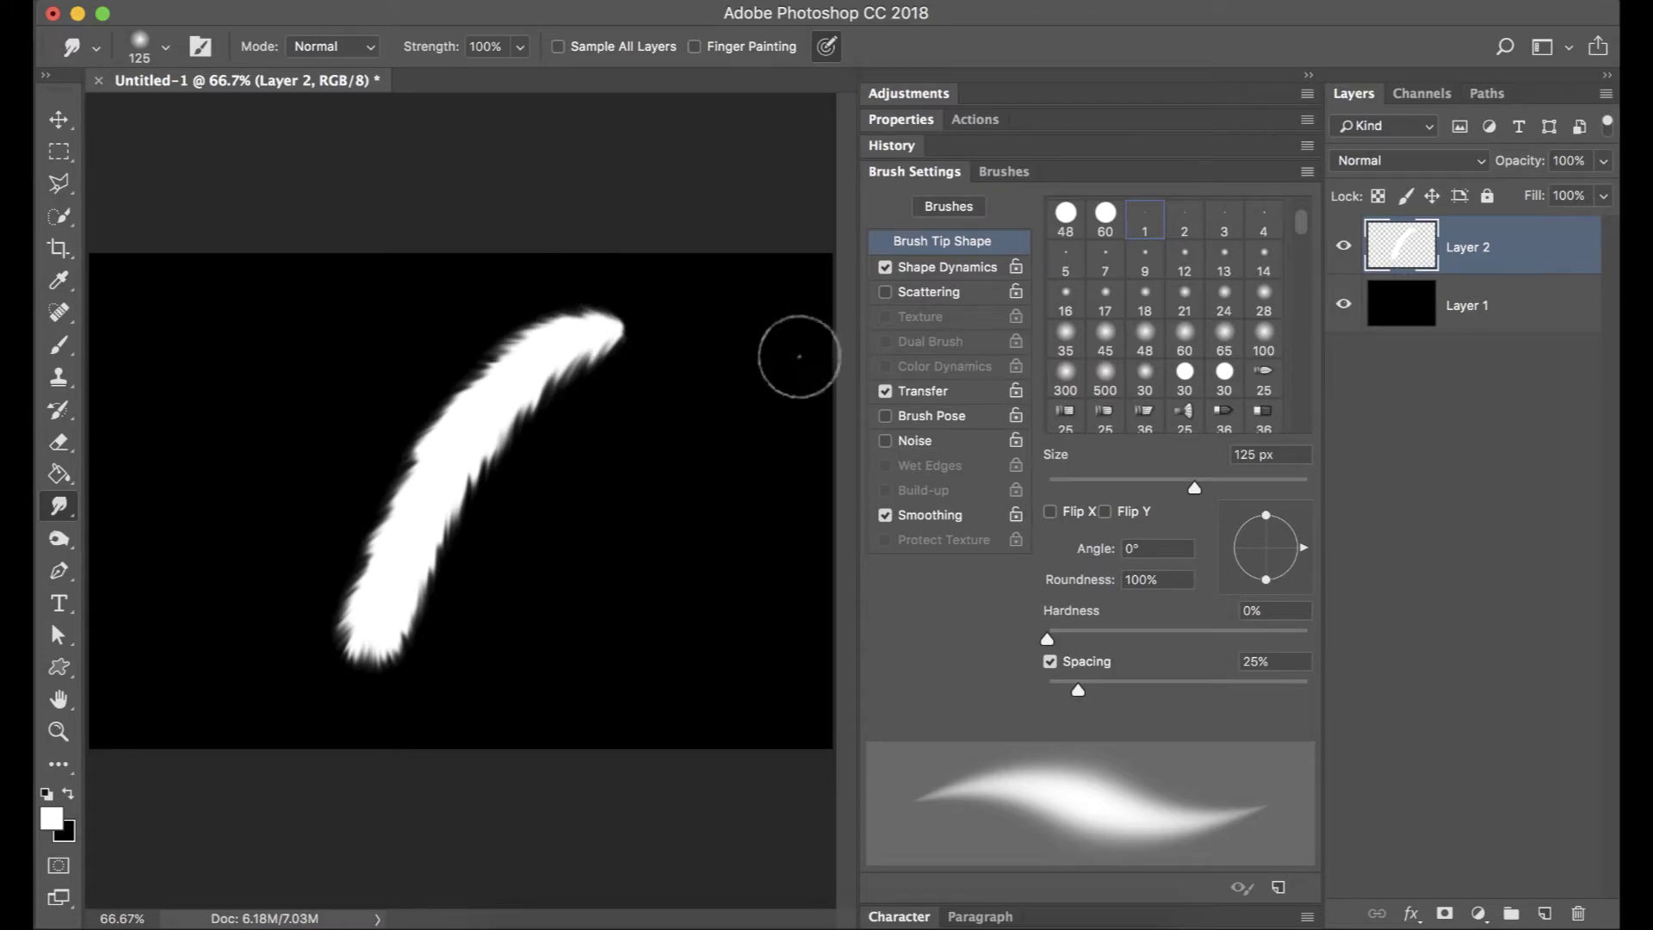
Reduce the Smudge brush to 25 px and work finer strands into the feather's outer left edge, undoing unwanted strokes.
key(bracketleft)
key(bracketleft)
key(bracketleft)
key(bracketleft)
key(bracketleft)
key(bracketleft)
key(bracketleft)
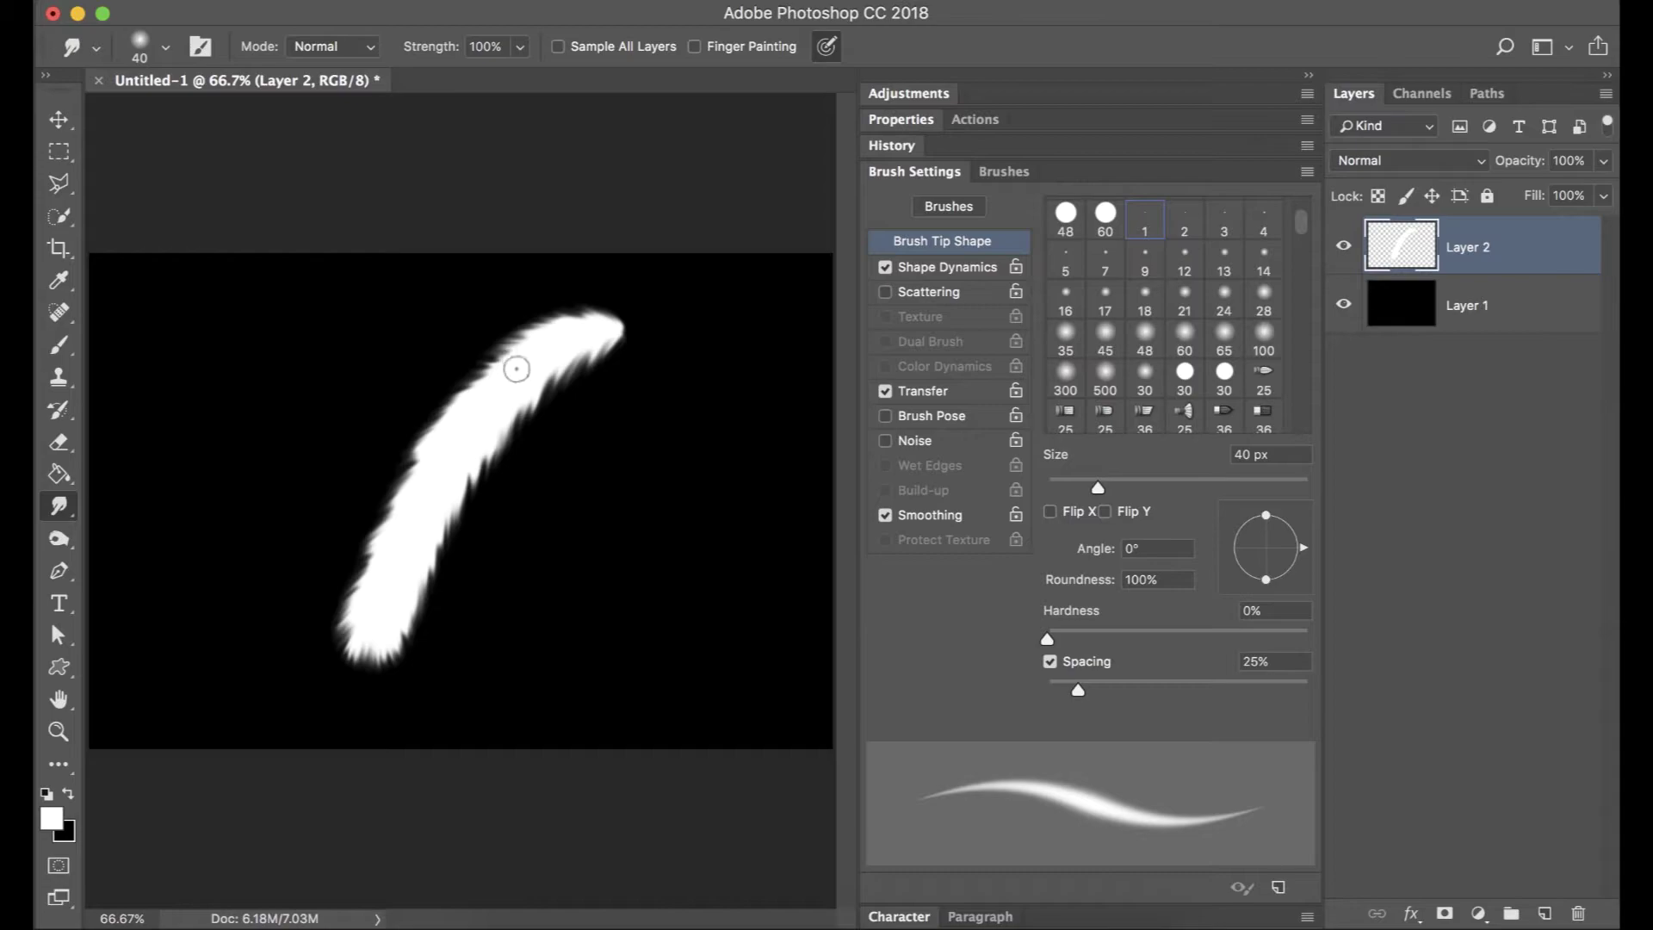
key(shift+period)
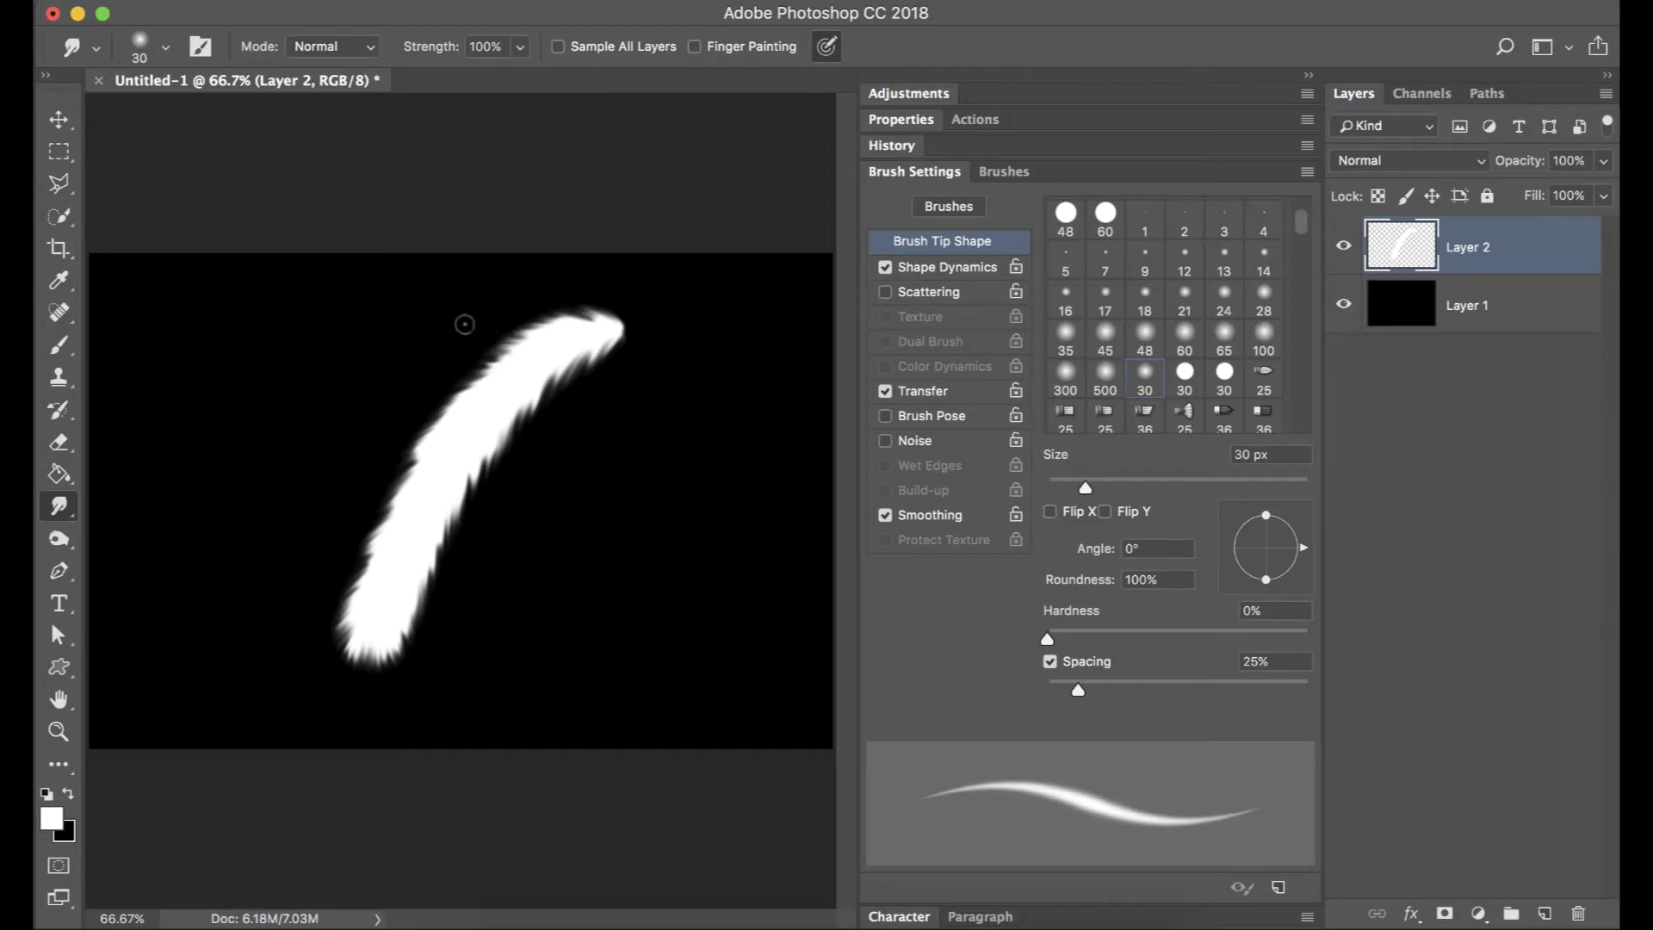
drag(498, 354, 440, 439)
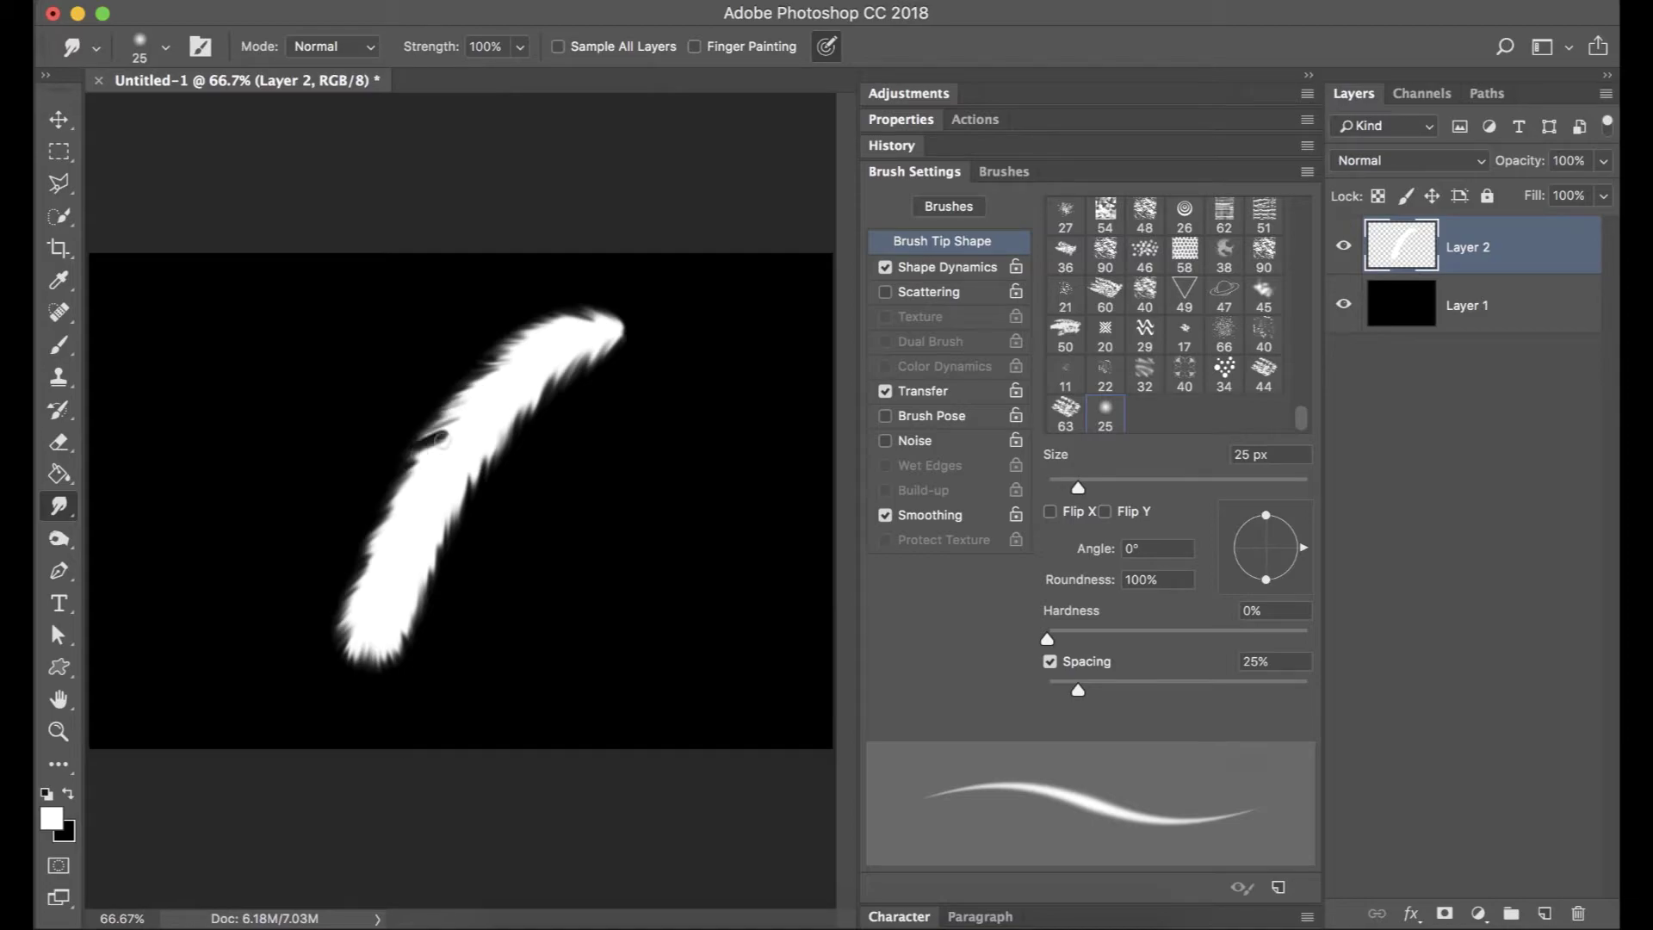
key(super+z)
drag(419, 465, 370, 558)
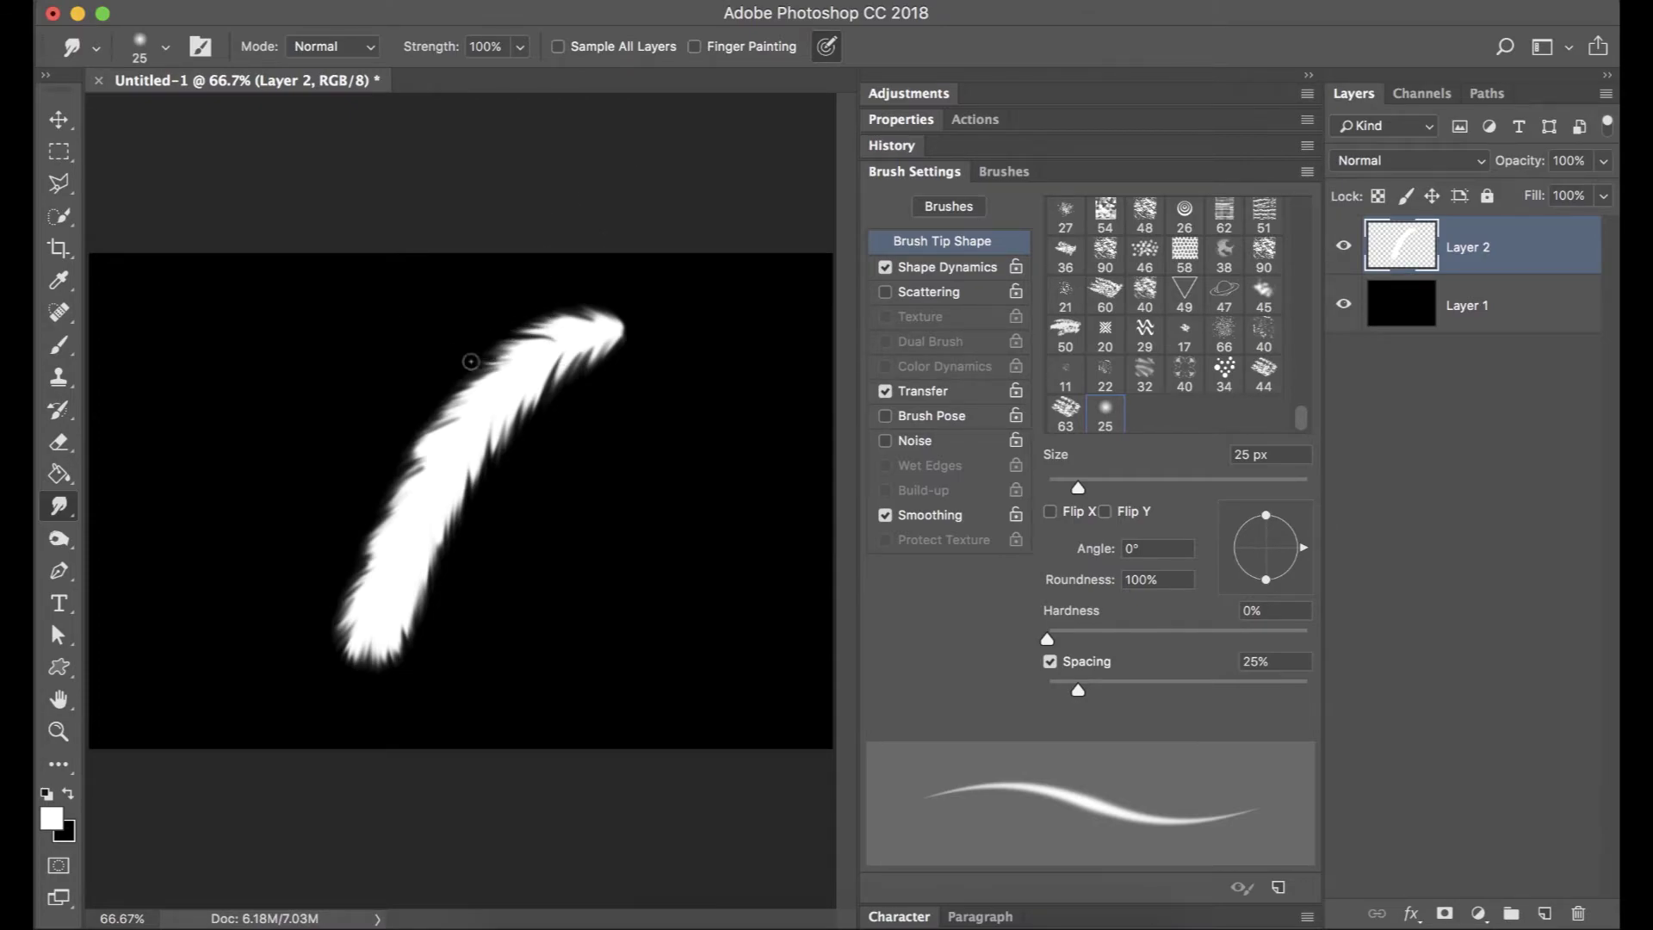
drag(470, 377, 503, 372)
key(super+z)
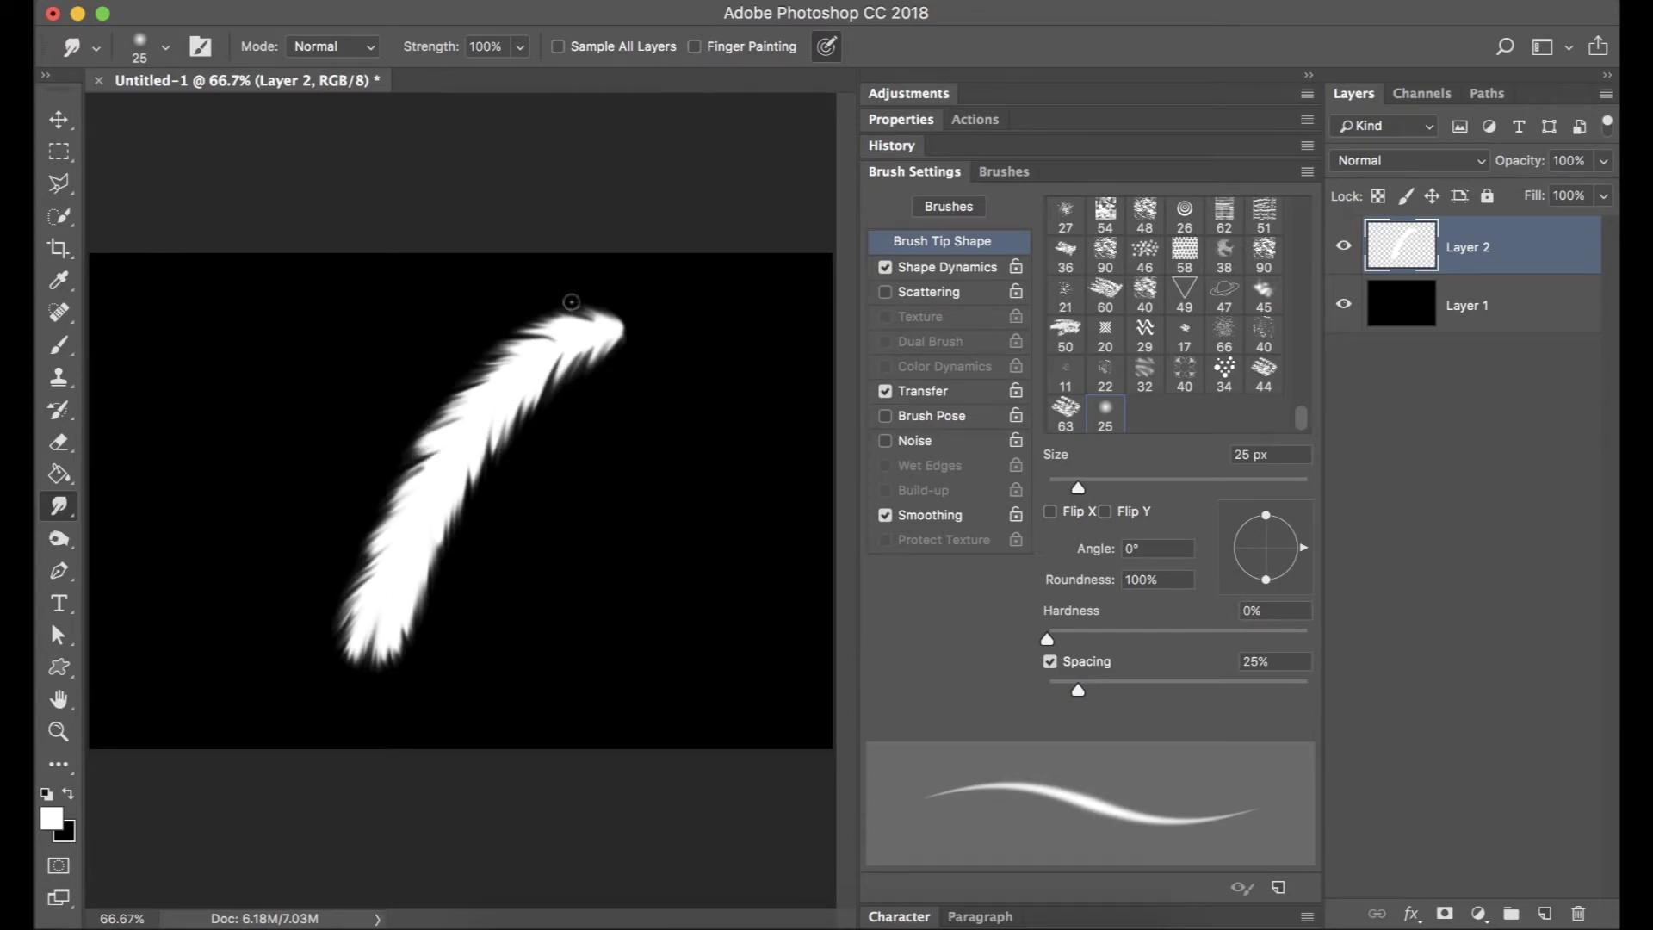
Set the Smudge brush to 40 px and pull longer barbs out along the feather's inner right edge.
key(bracketright)
key(bracketright)
key(bracketright)
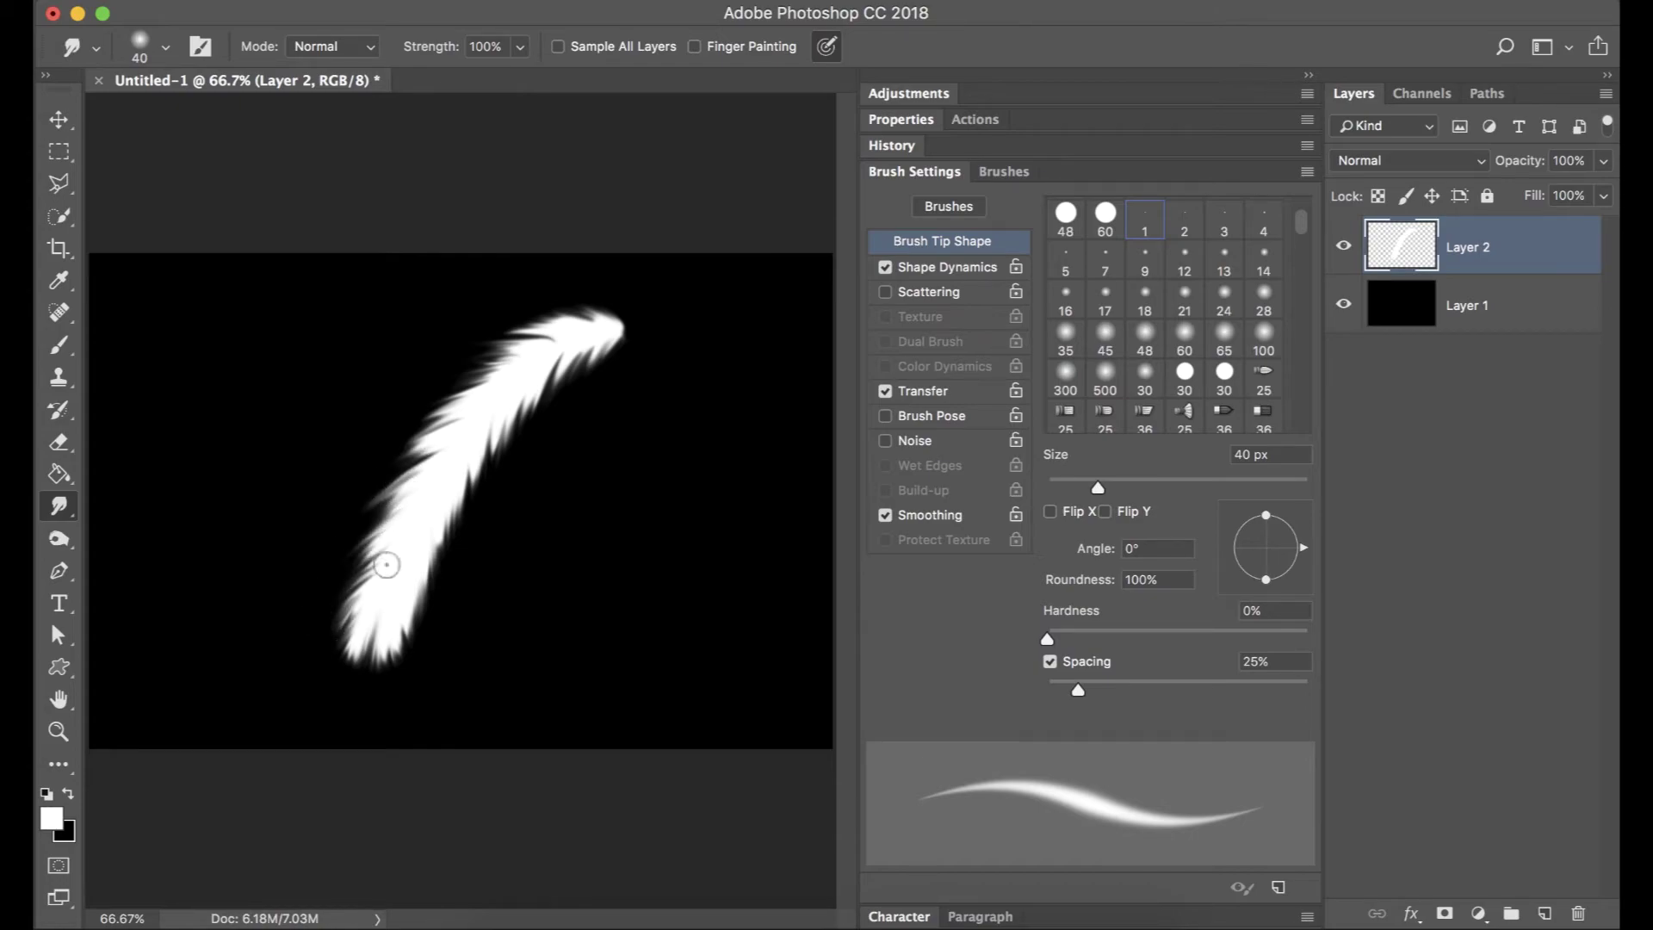
mouse_move(387, 565)
mouse_down()
mouse_move(359, 653)
mouse_move(371, 698)
mouse_move(386, 626)
mouse_move(374, 684)
mouse_move(397, 678)
mouse_move(398, 603)
mouse_move(447, 513)
mouse_up()
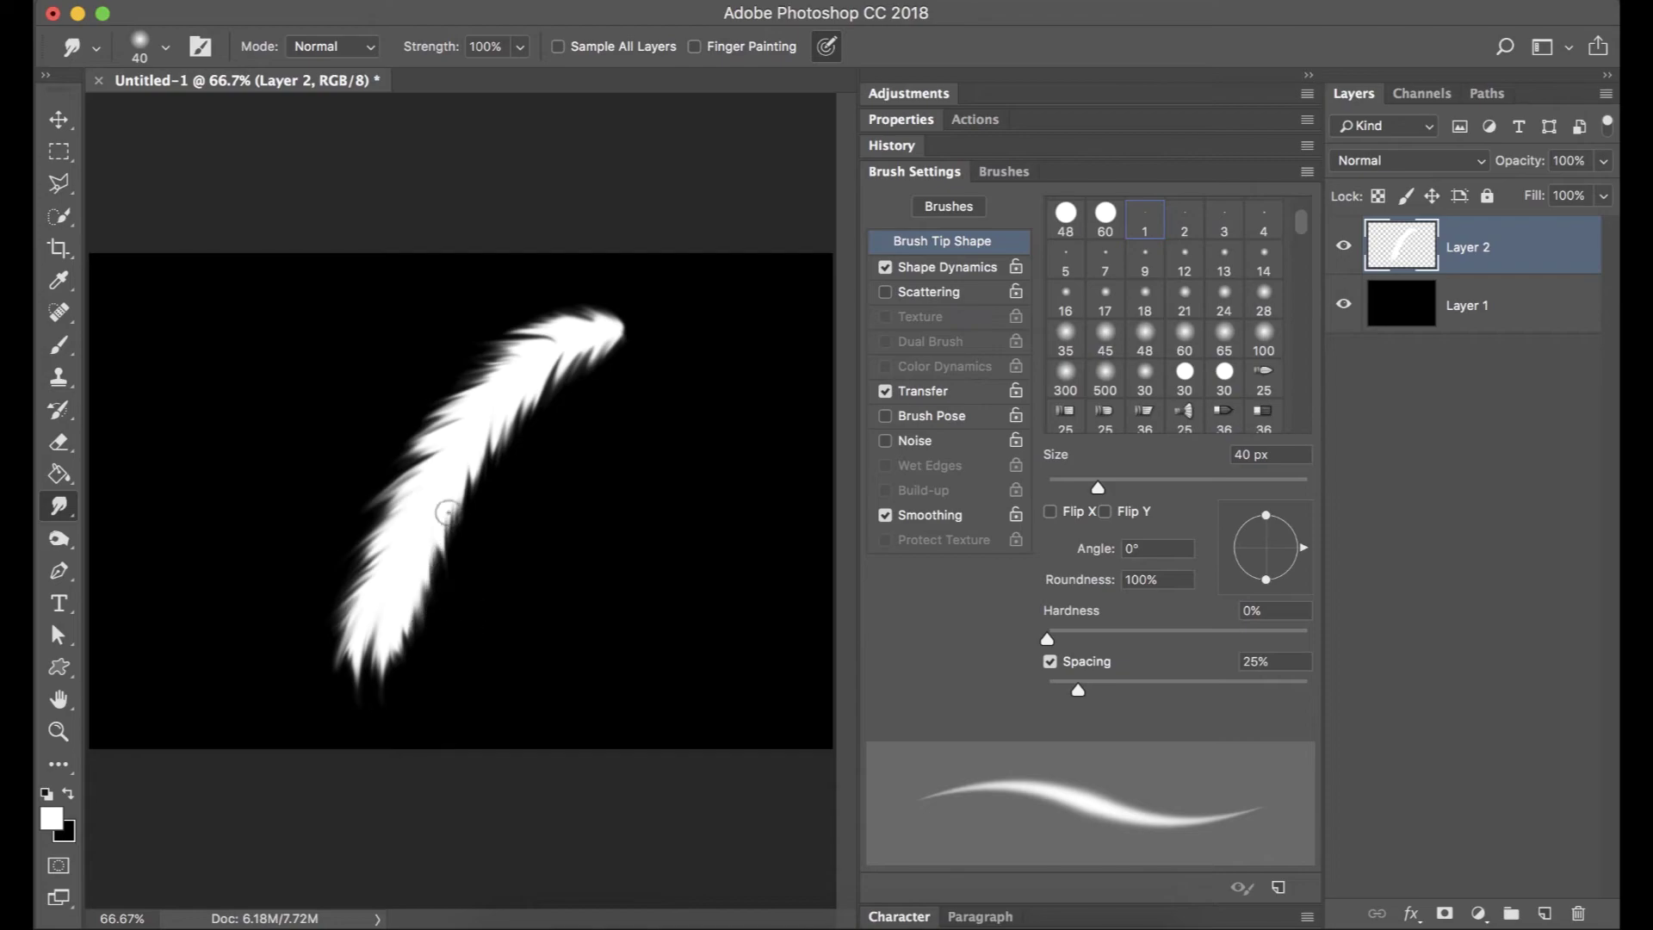
drag(504, 411, 494, 475)
mouse_move(508, 382)
mouse_down()
mouse_move(492, 509)
mouse_move(511, 441)
mouse_up()
mouse_move(538, 370)
mouse_down()
mouse_move(570, 344)
mouse_move(552, 443)
mouse_up()
drag(568, 365, 565, 413)
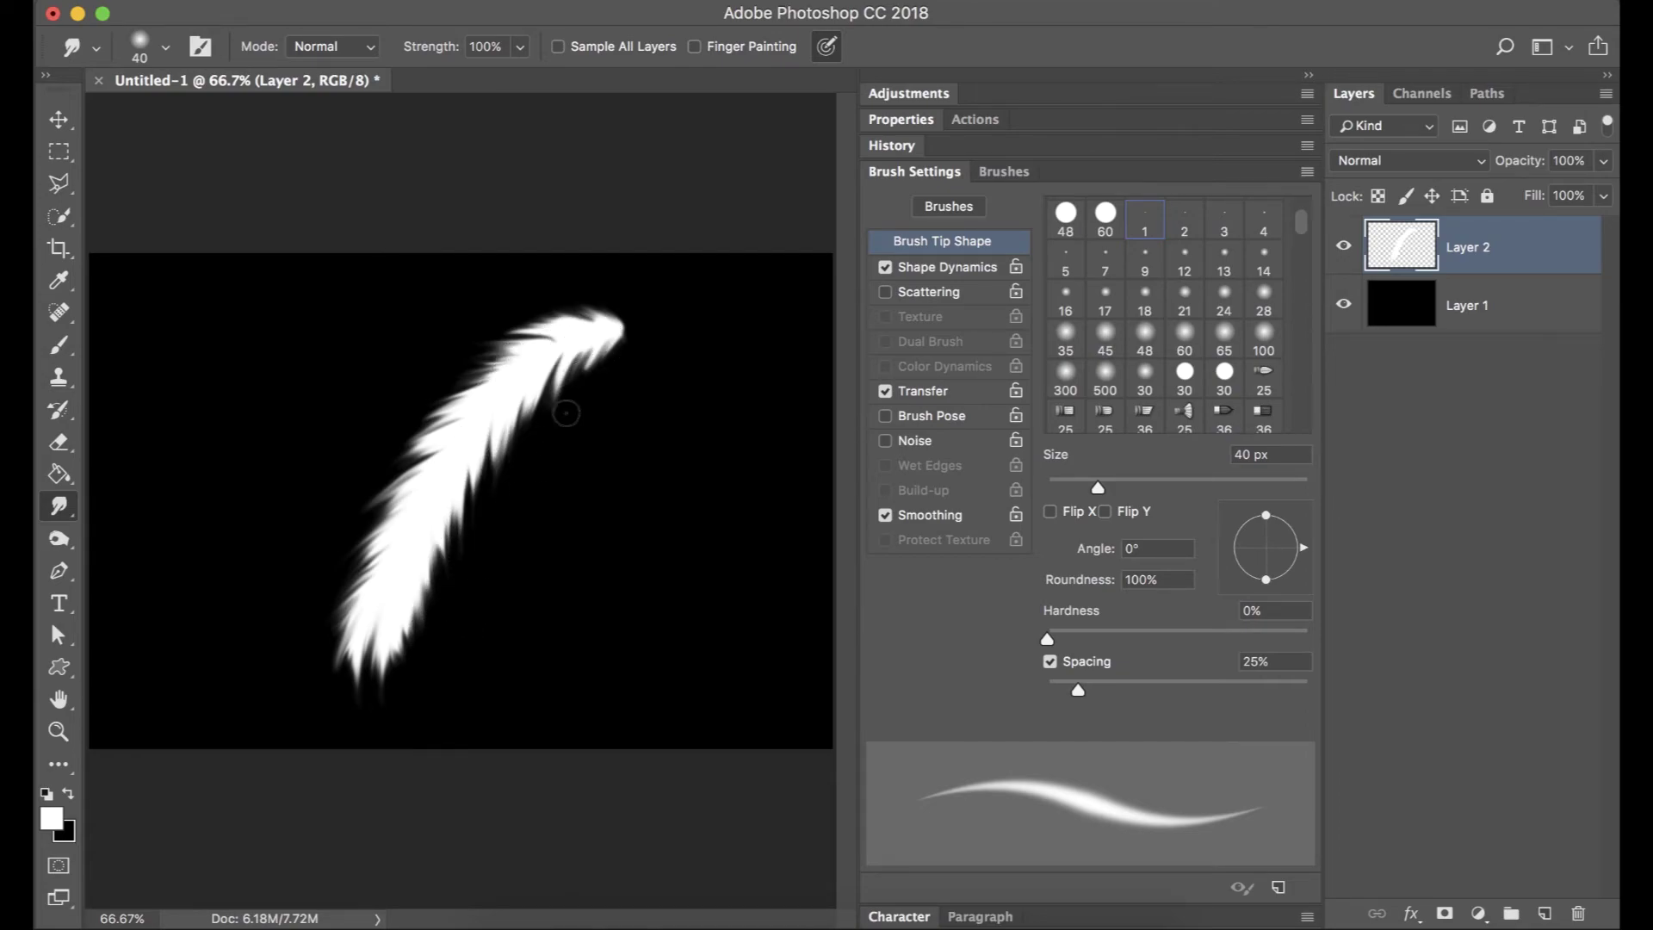
drag(617, 333, 531, 430)
drag(530, 365, 452, 476)
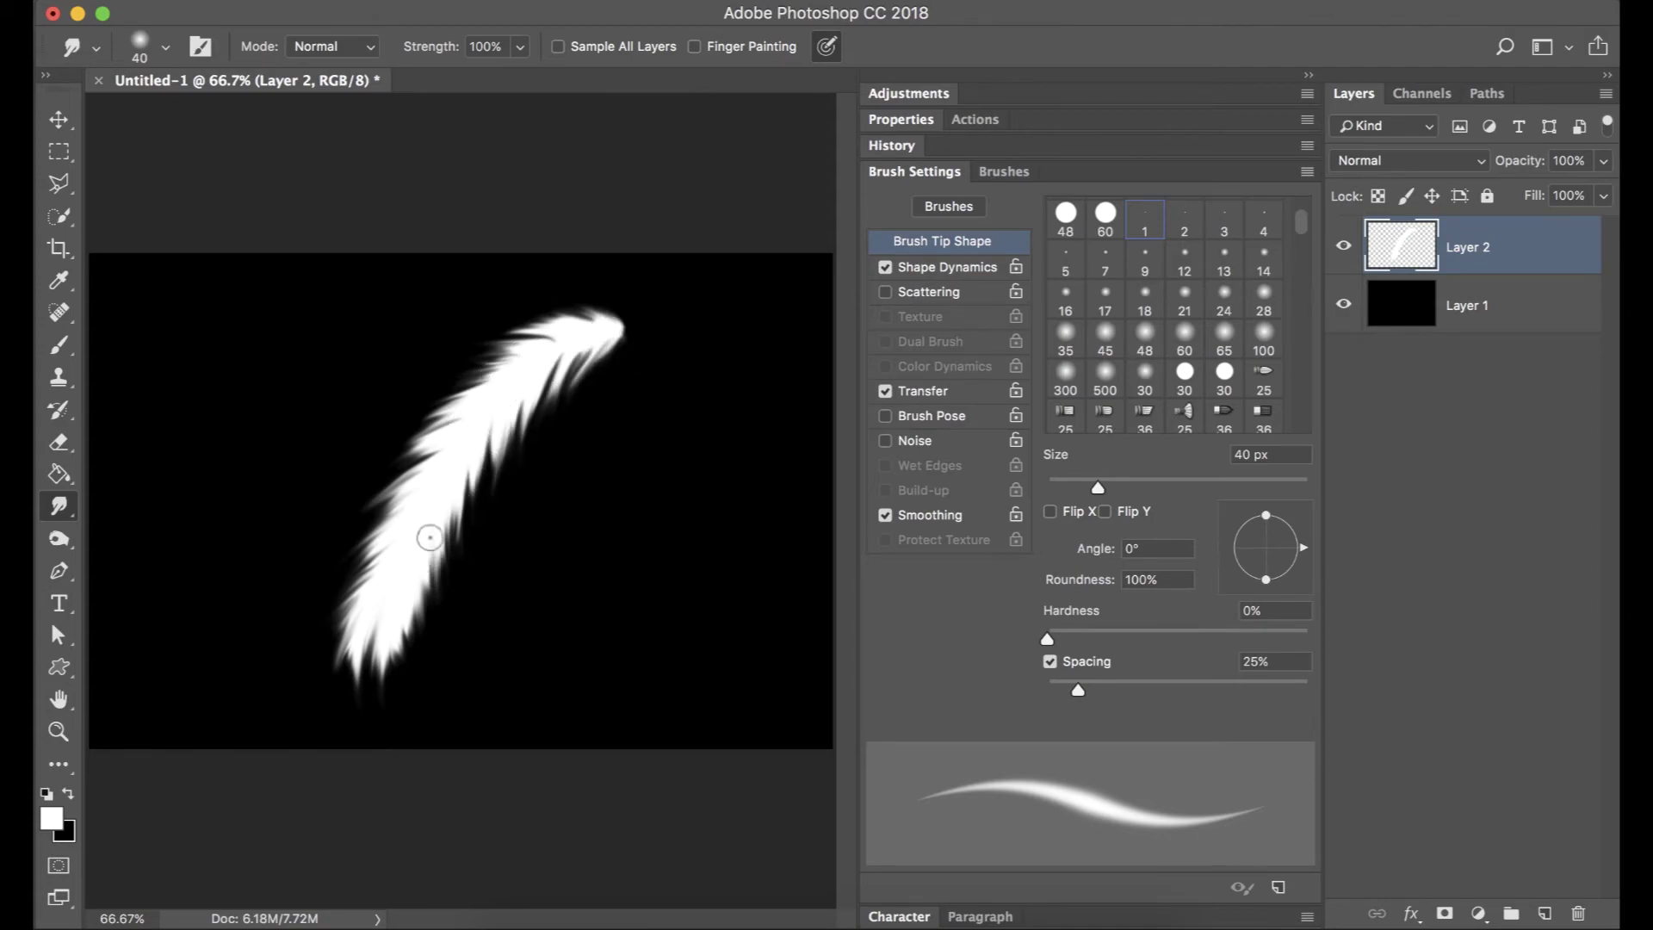
Smudge the feather's lower end downward into longer wisps around a central gap.
mouse_move(396, 626)
mouse_down()
mouse_move(357, 602)
mouse_move(347, 720)
mouse_up()
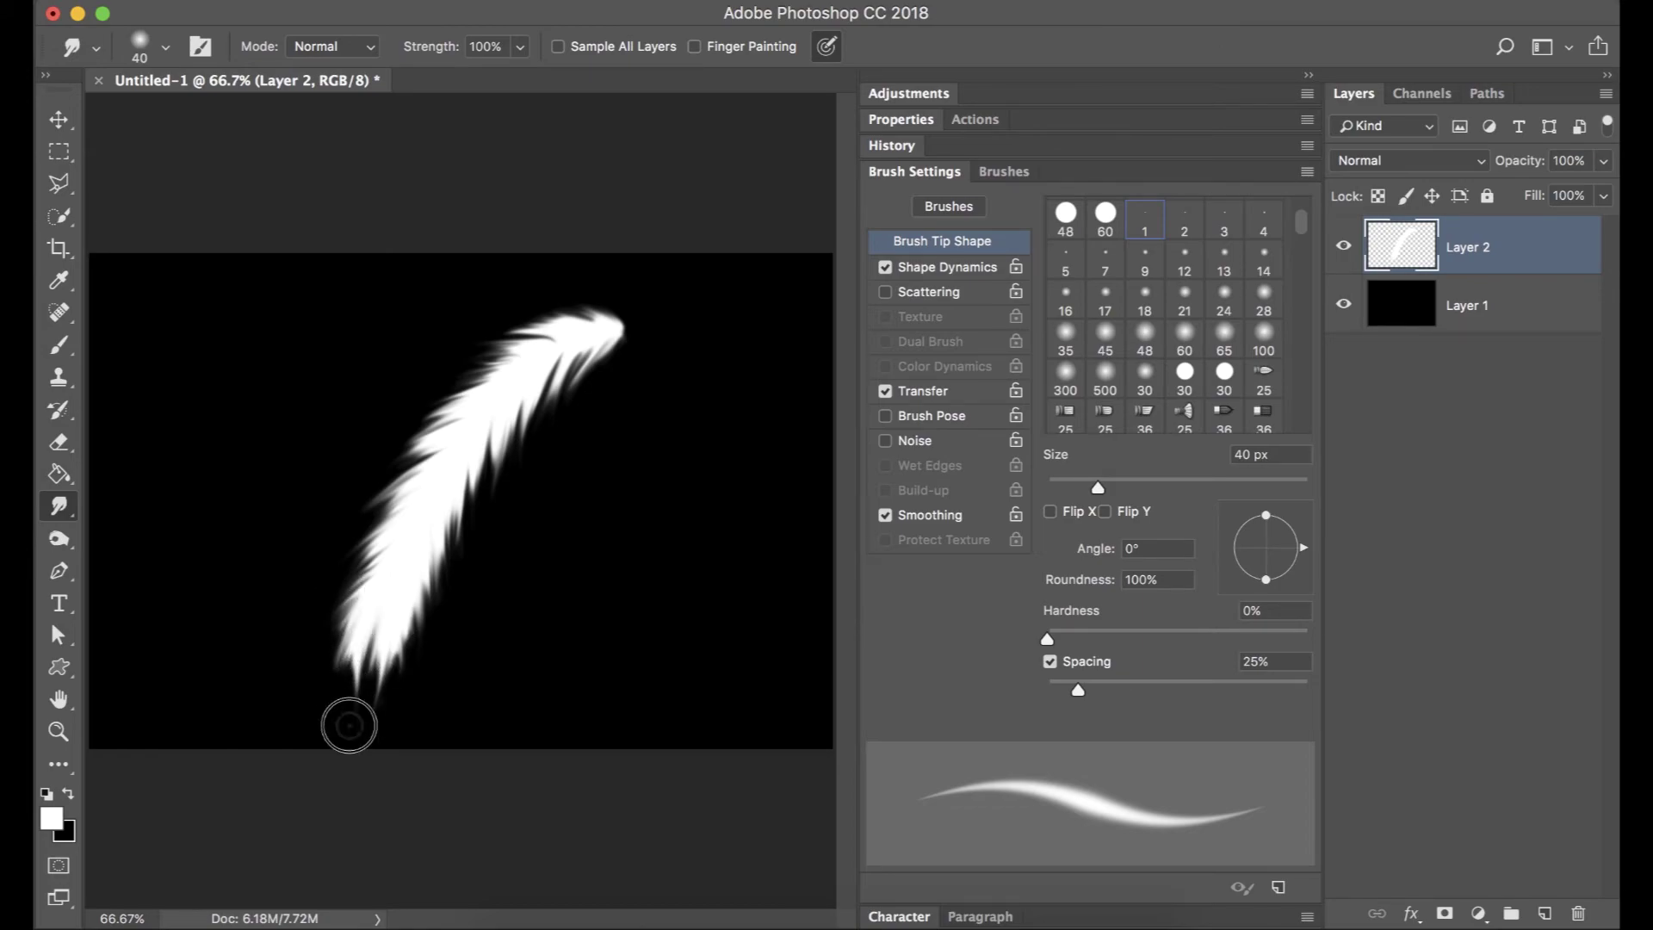
drag(367, 632, 373, 727)
drag(385, 634, 380, 666)
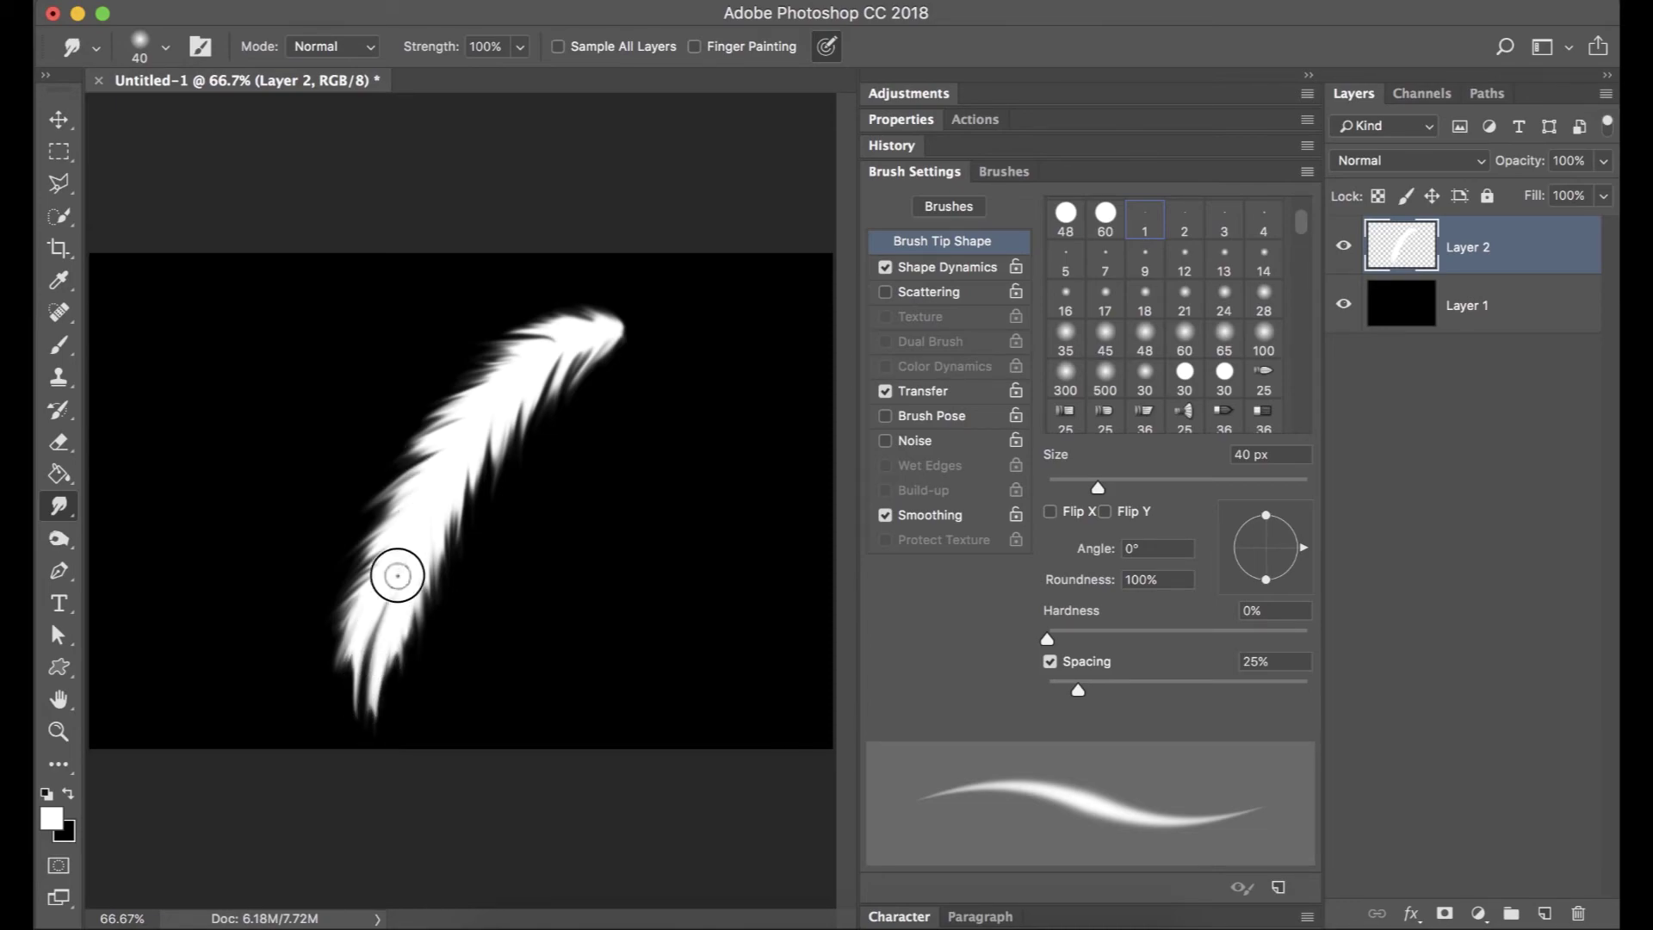
Smudge a dark central shaft along the feather's curve from both ends, redoing the stroke through the upper middle.
drag(370, 669, 430, 513)
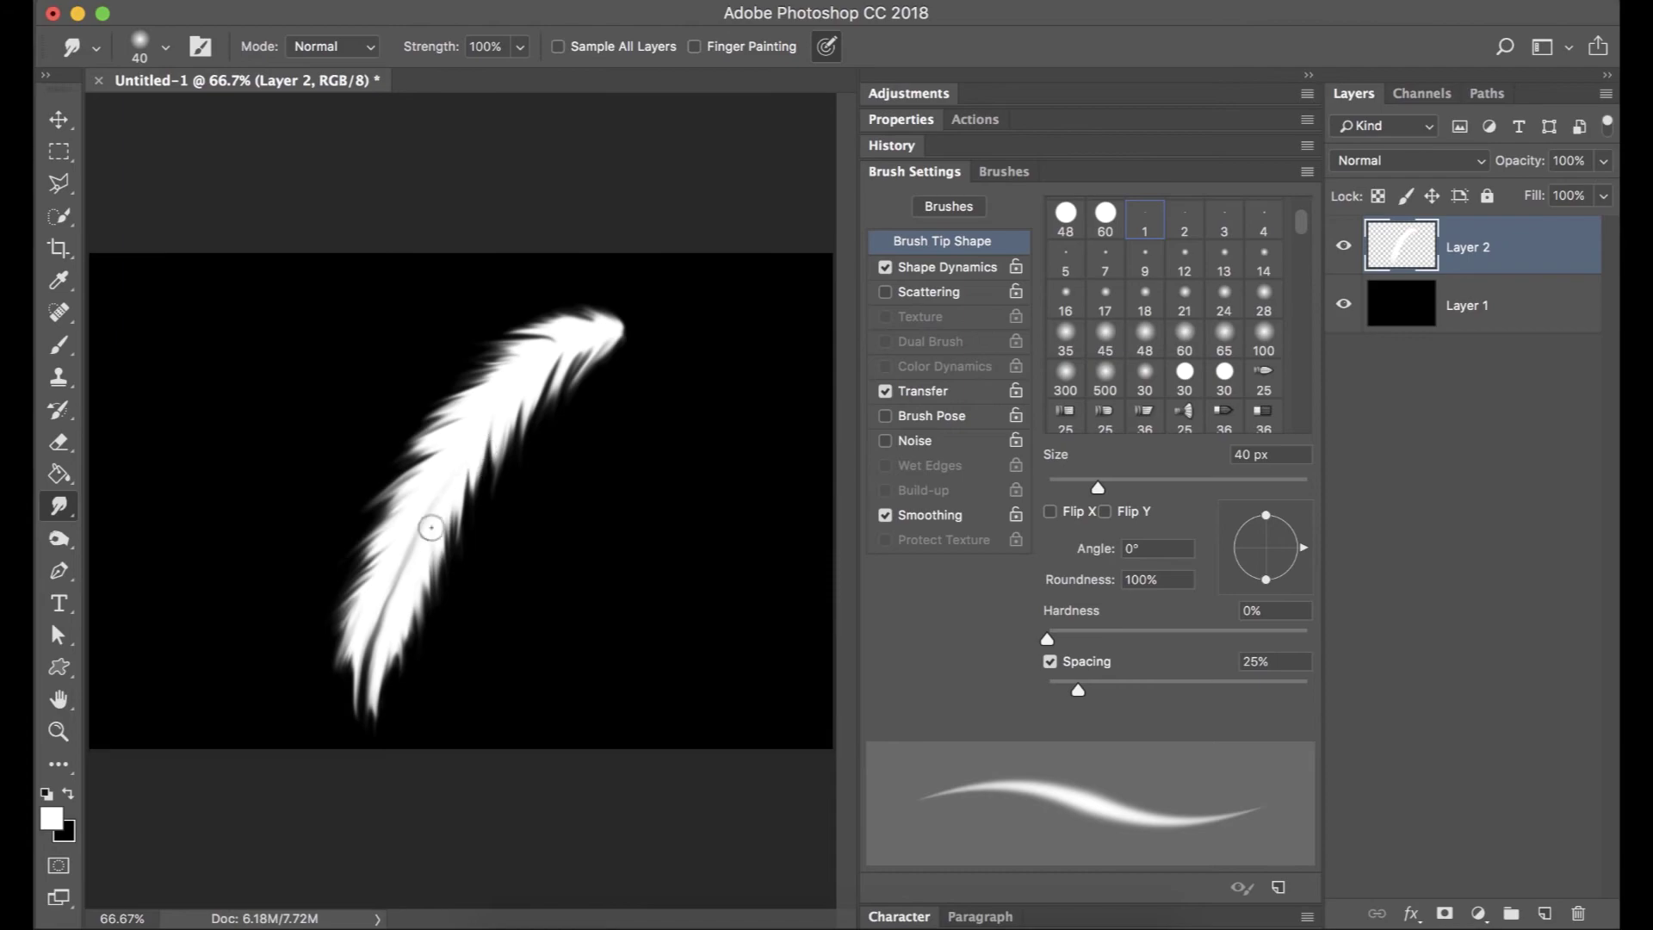
drag(374, 638, 461, 462)
drag(398, 575, 506, 392)
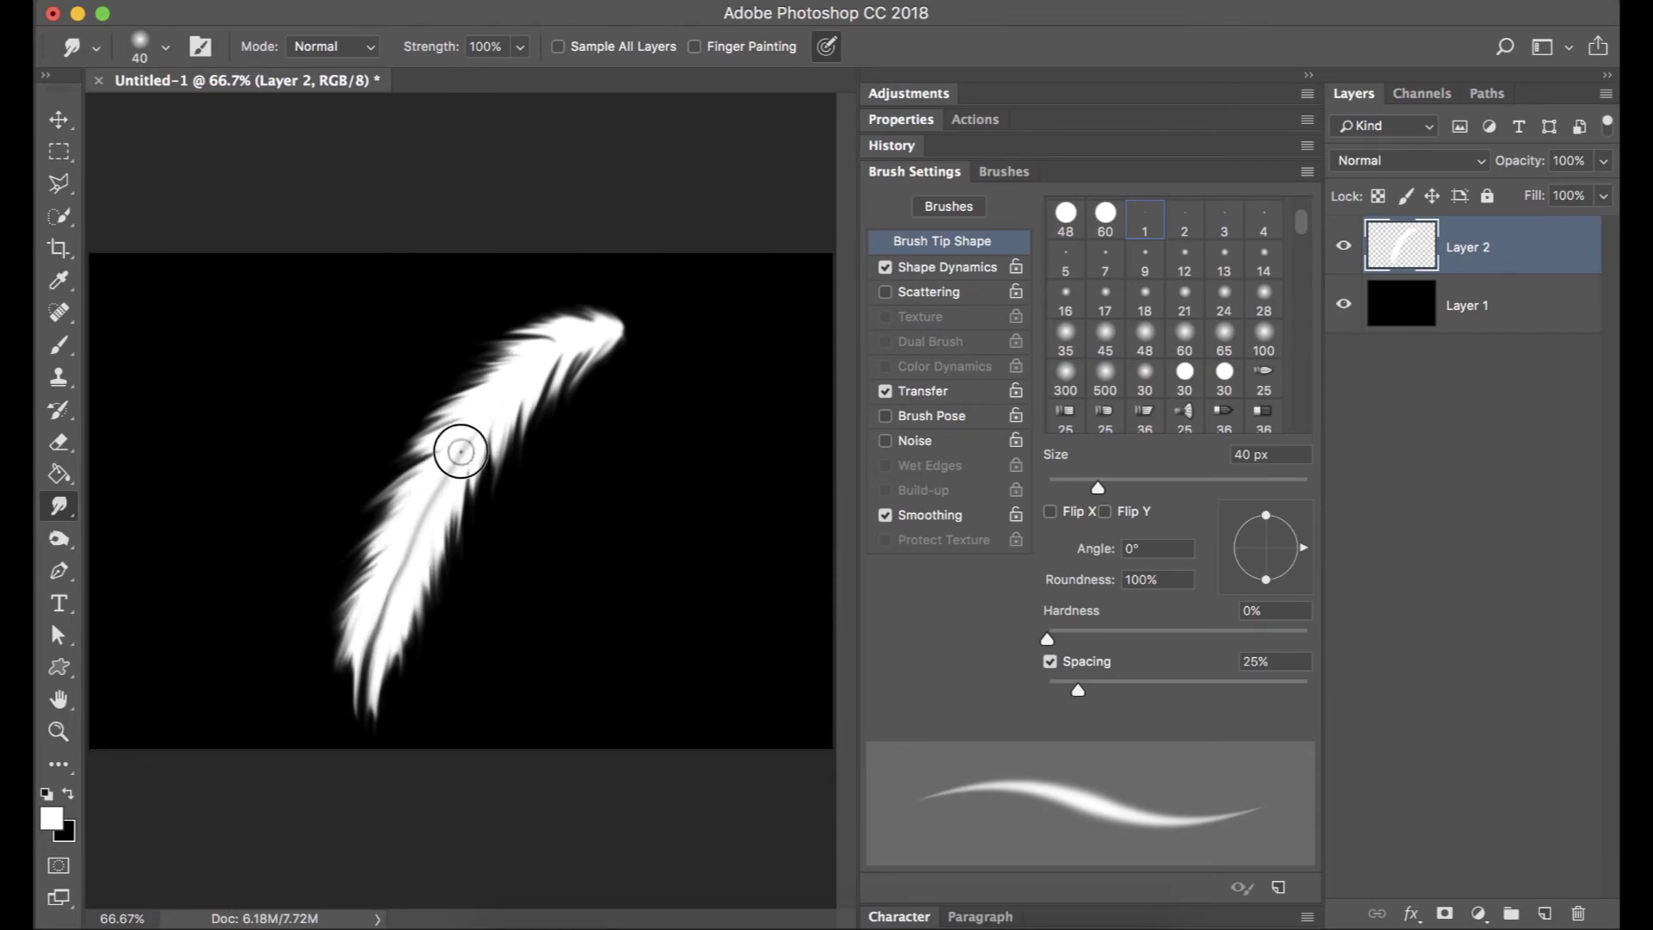
drag(460, 451, 527, 360)
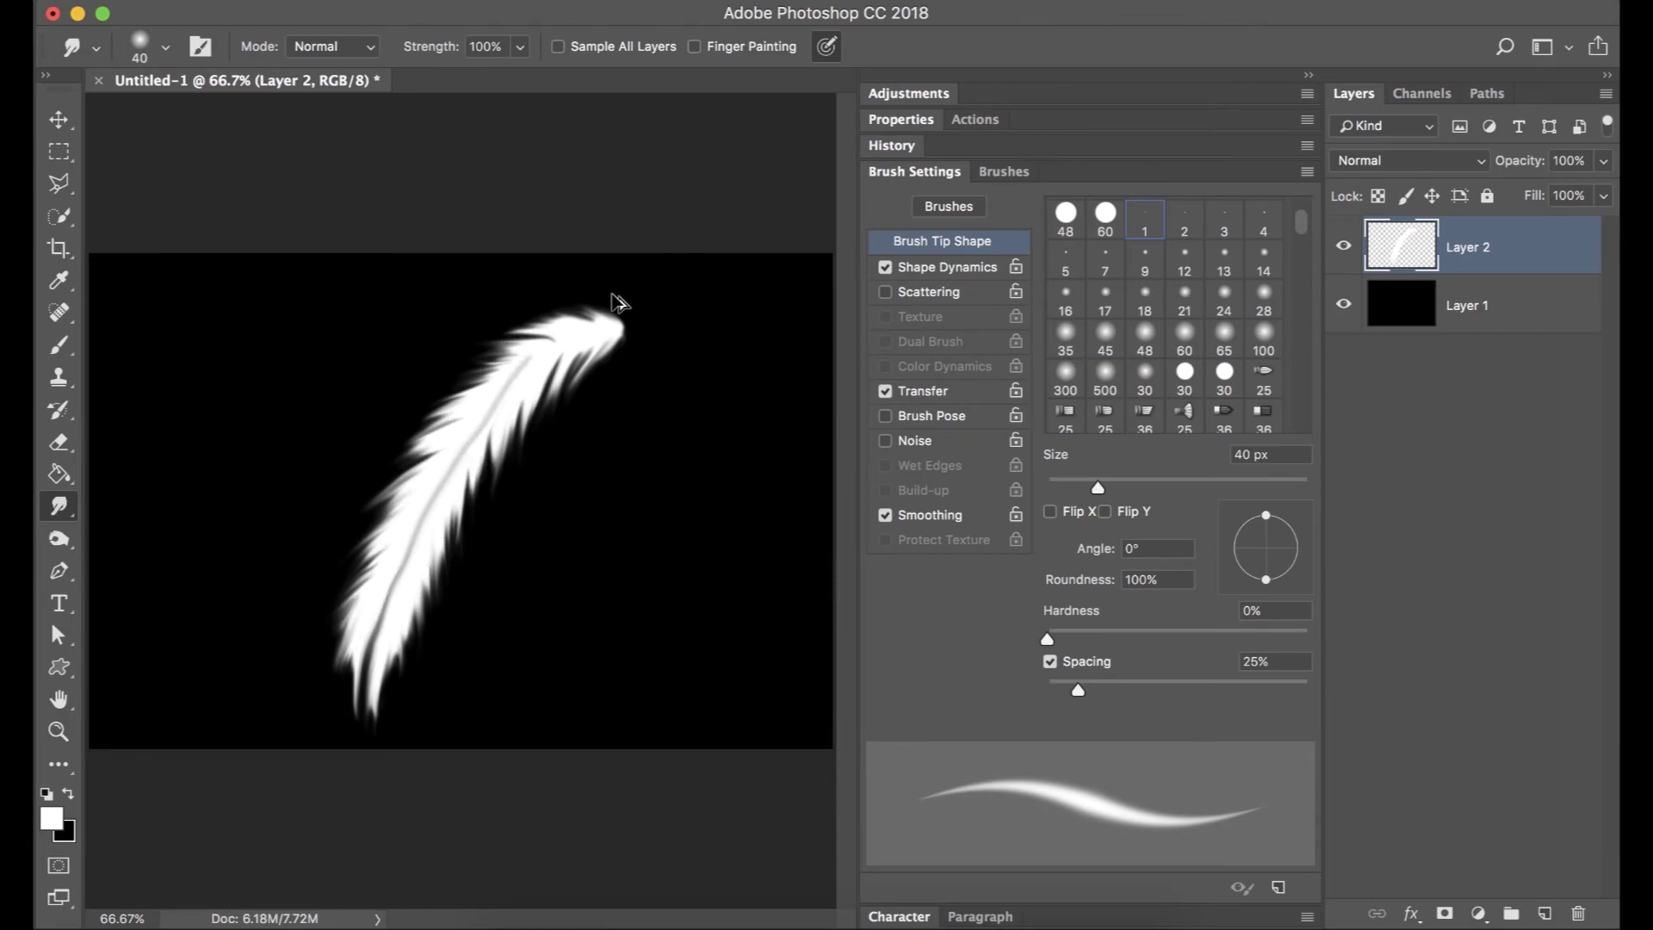
key(super+z)
drag(478, 437, 536, 365)
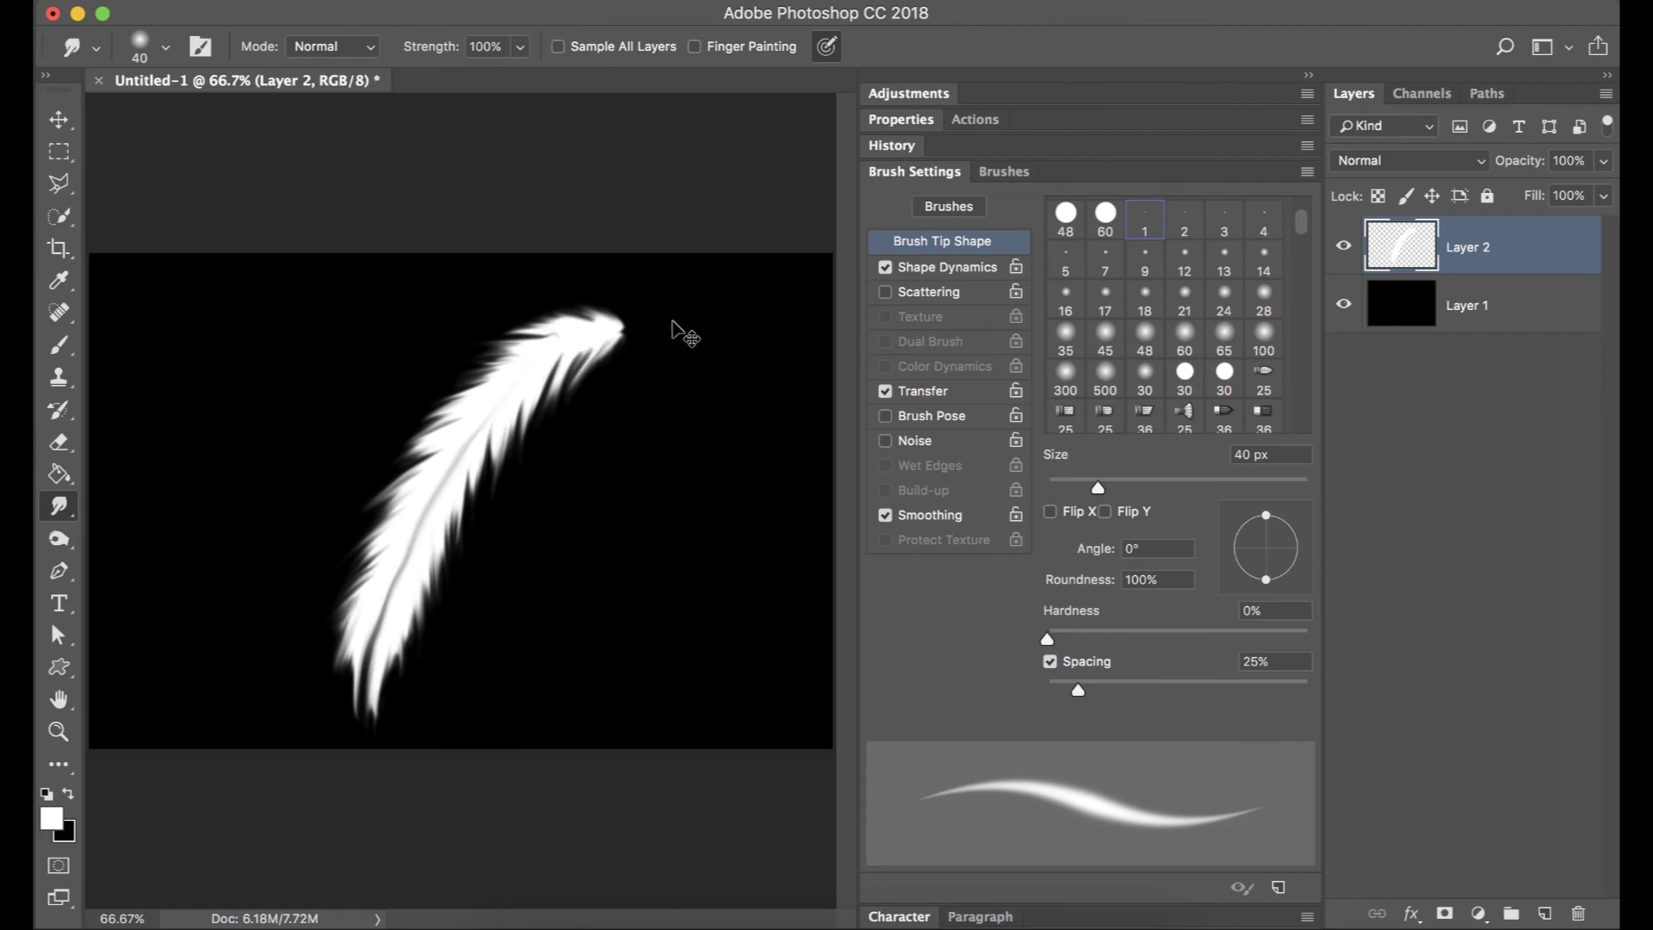
mouse_move(620, 327)
mouse_down()
mouse_move(535, 363)
mouse_move(589, 339)
mouse_move(487, 426)
mouse_up()
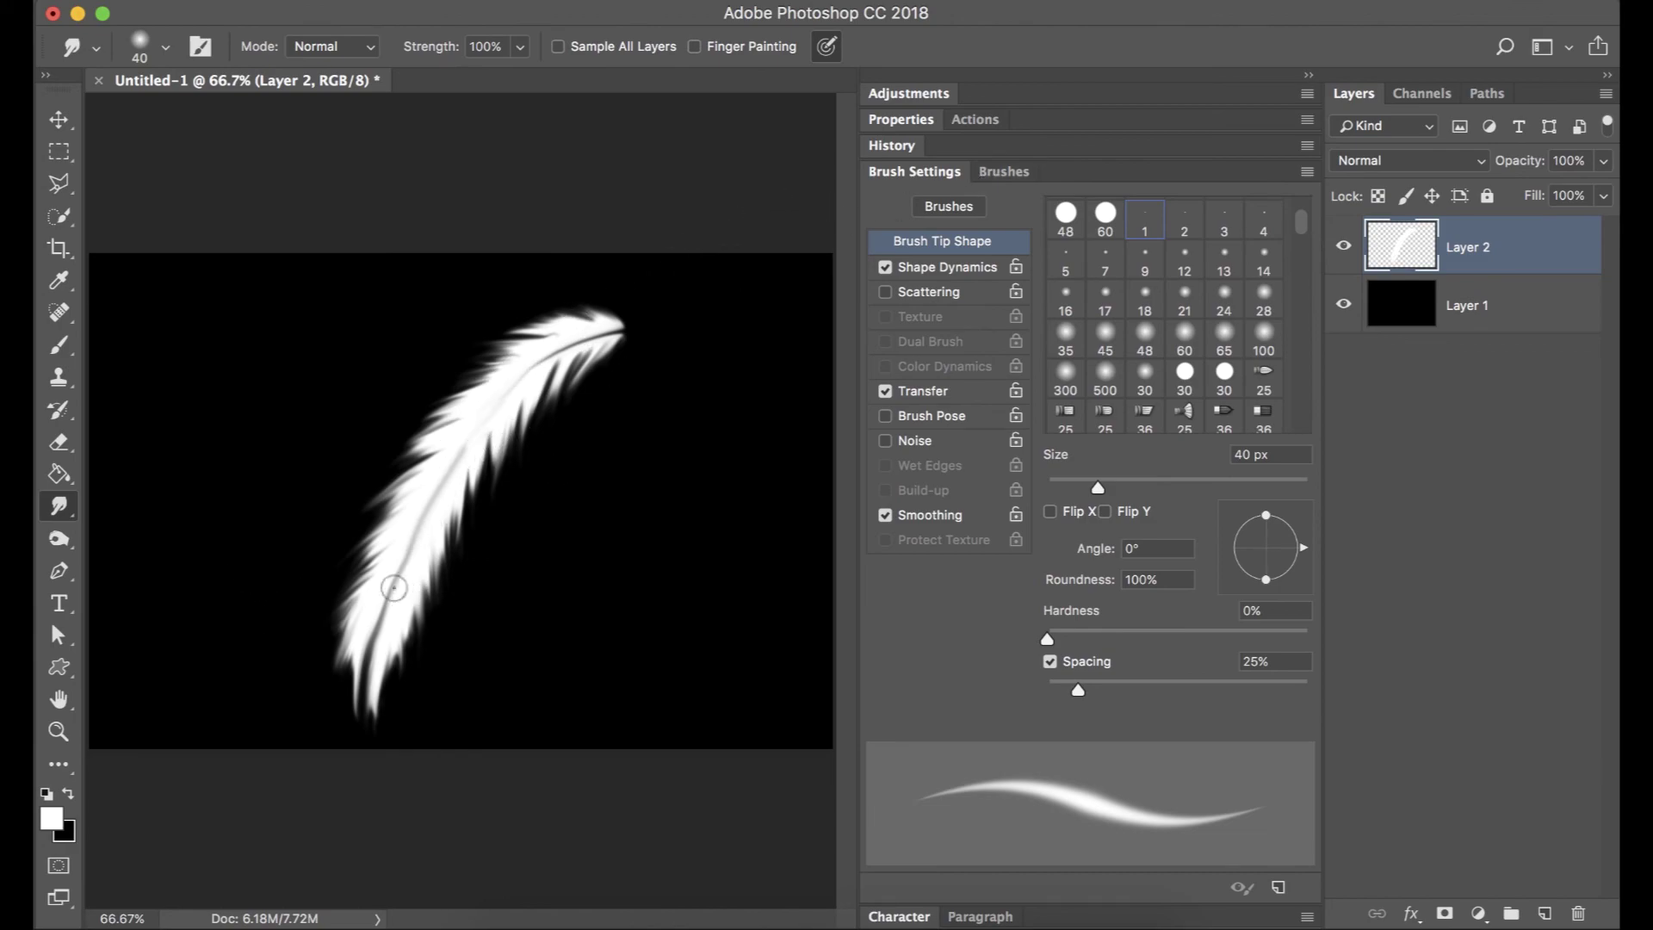
Extend the wisps at the feather's lower end into a longer tip and reduce the Smudge brush to 25 px.
mouse_move(343, 668)
mouse_down()
mouse_move(337, 706)
mouse_move(363, 741)
mouse_move(381, 719)
mouse_up()
drag(387, 636, 391, 673)
key(bracketleft)
key(bracketleft)
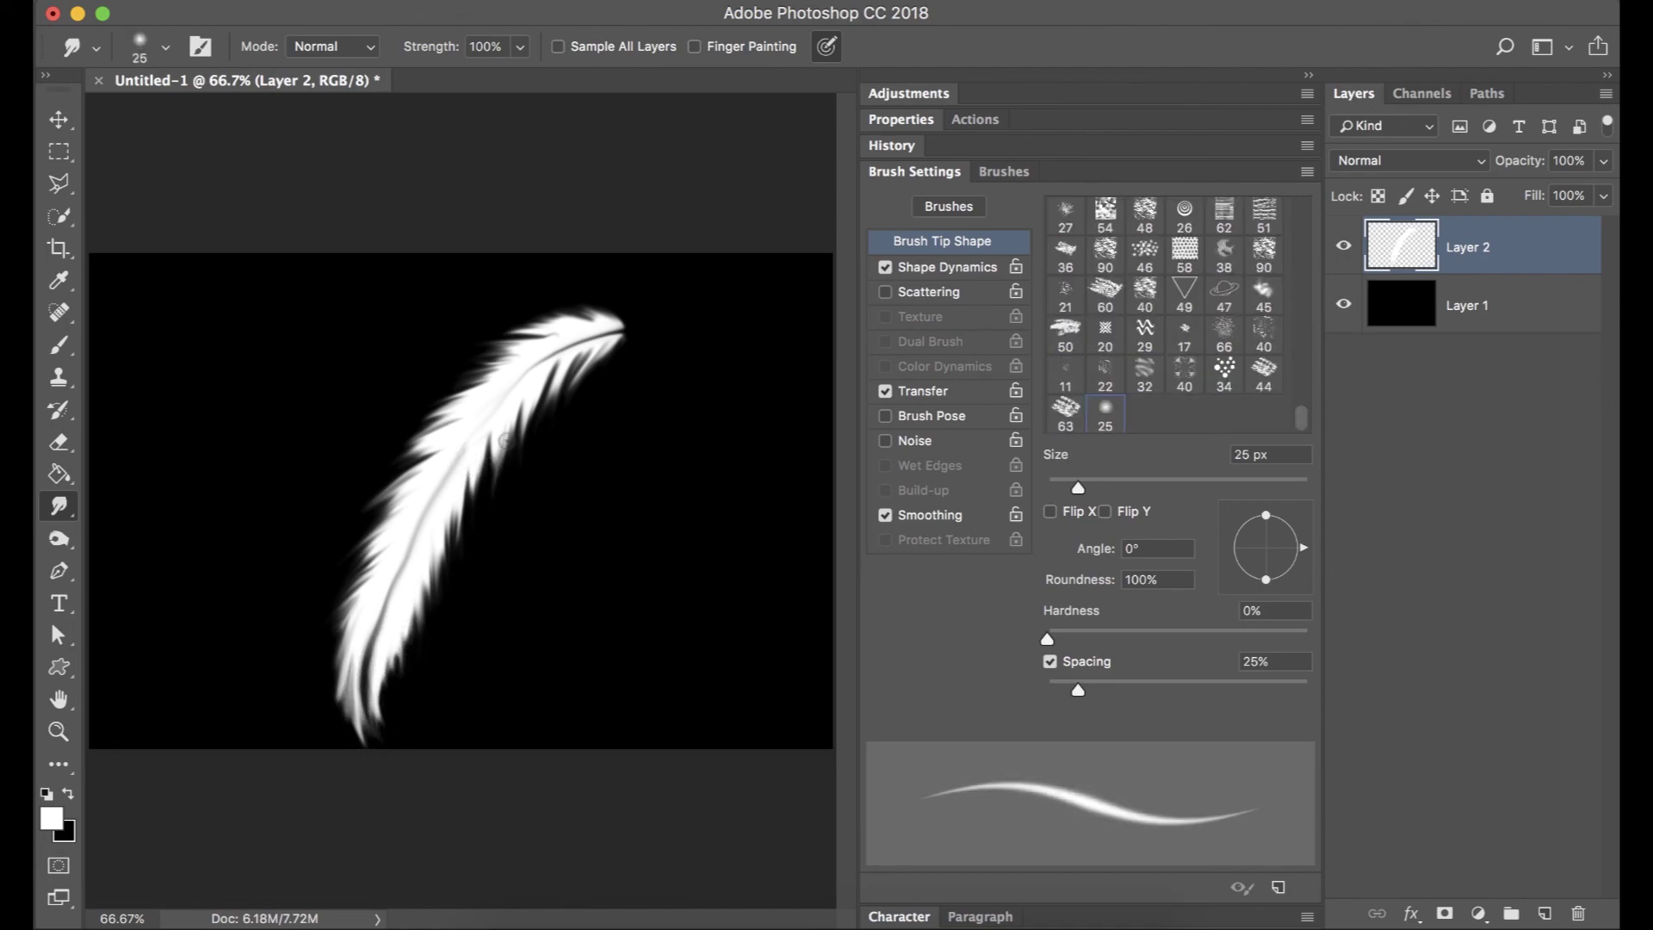